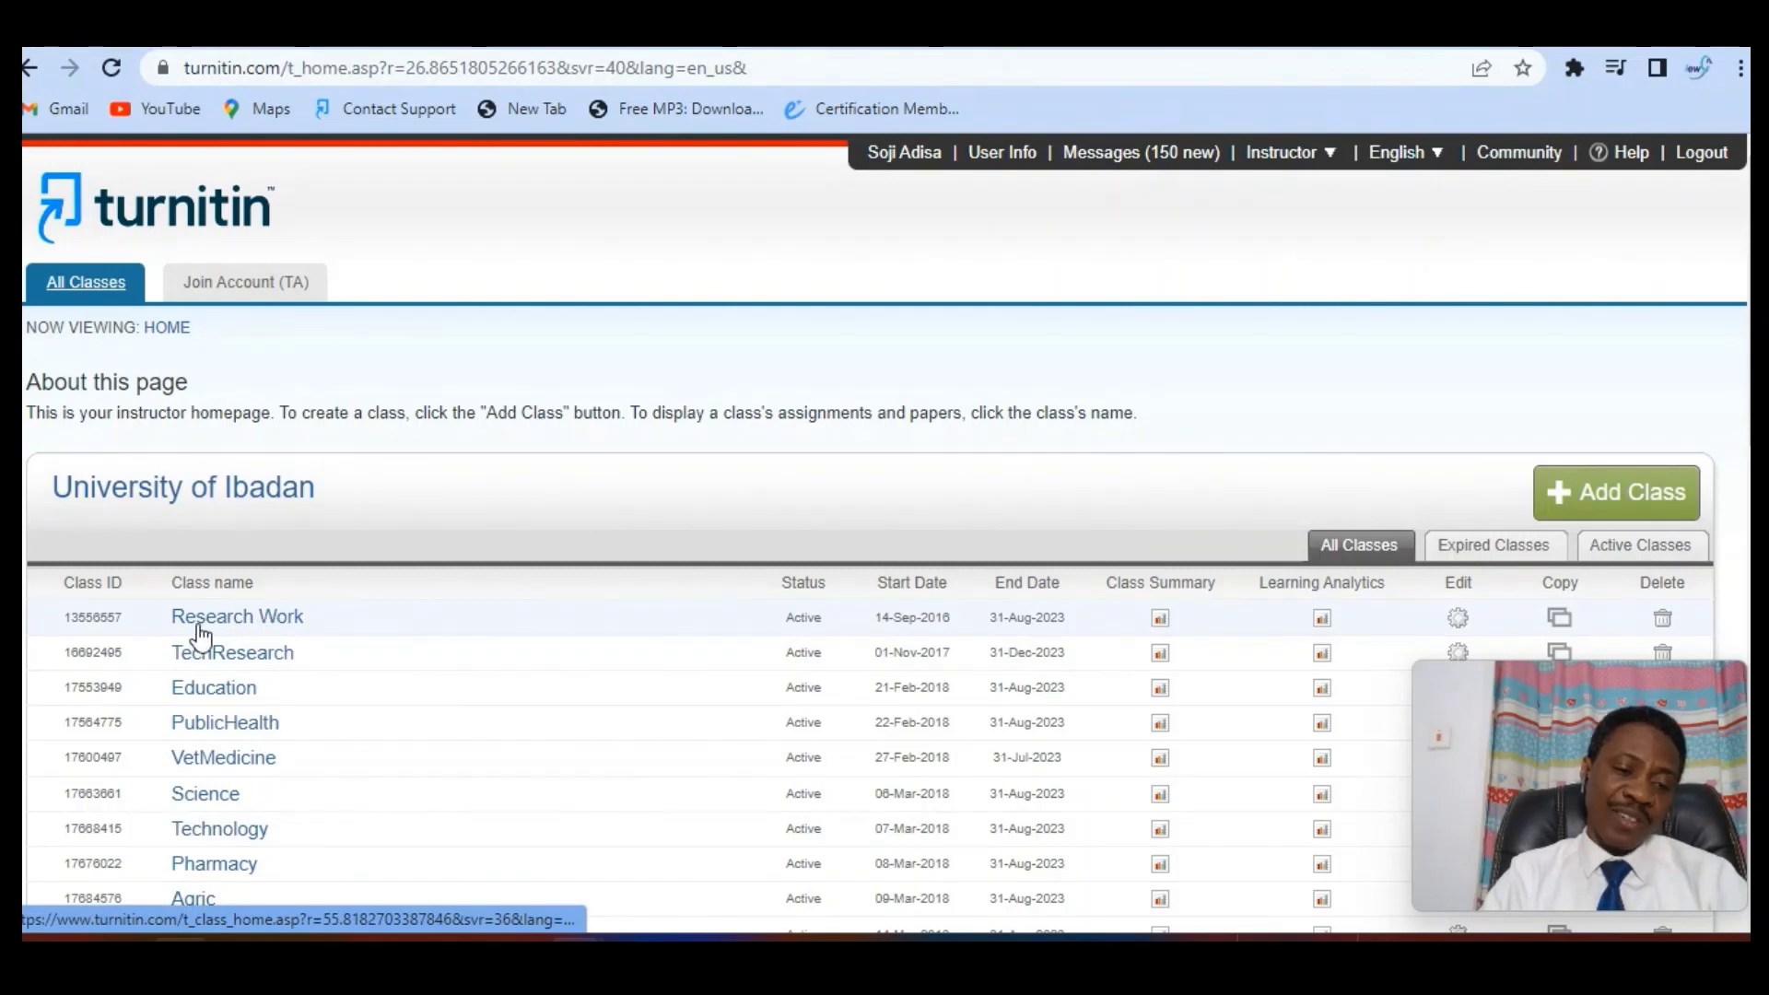
Open the Research Work class from the All Classes list
{"action": "left_click", "coordinate": [253, 635]}
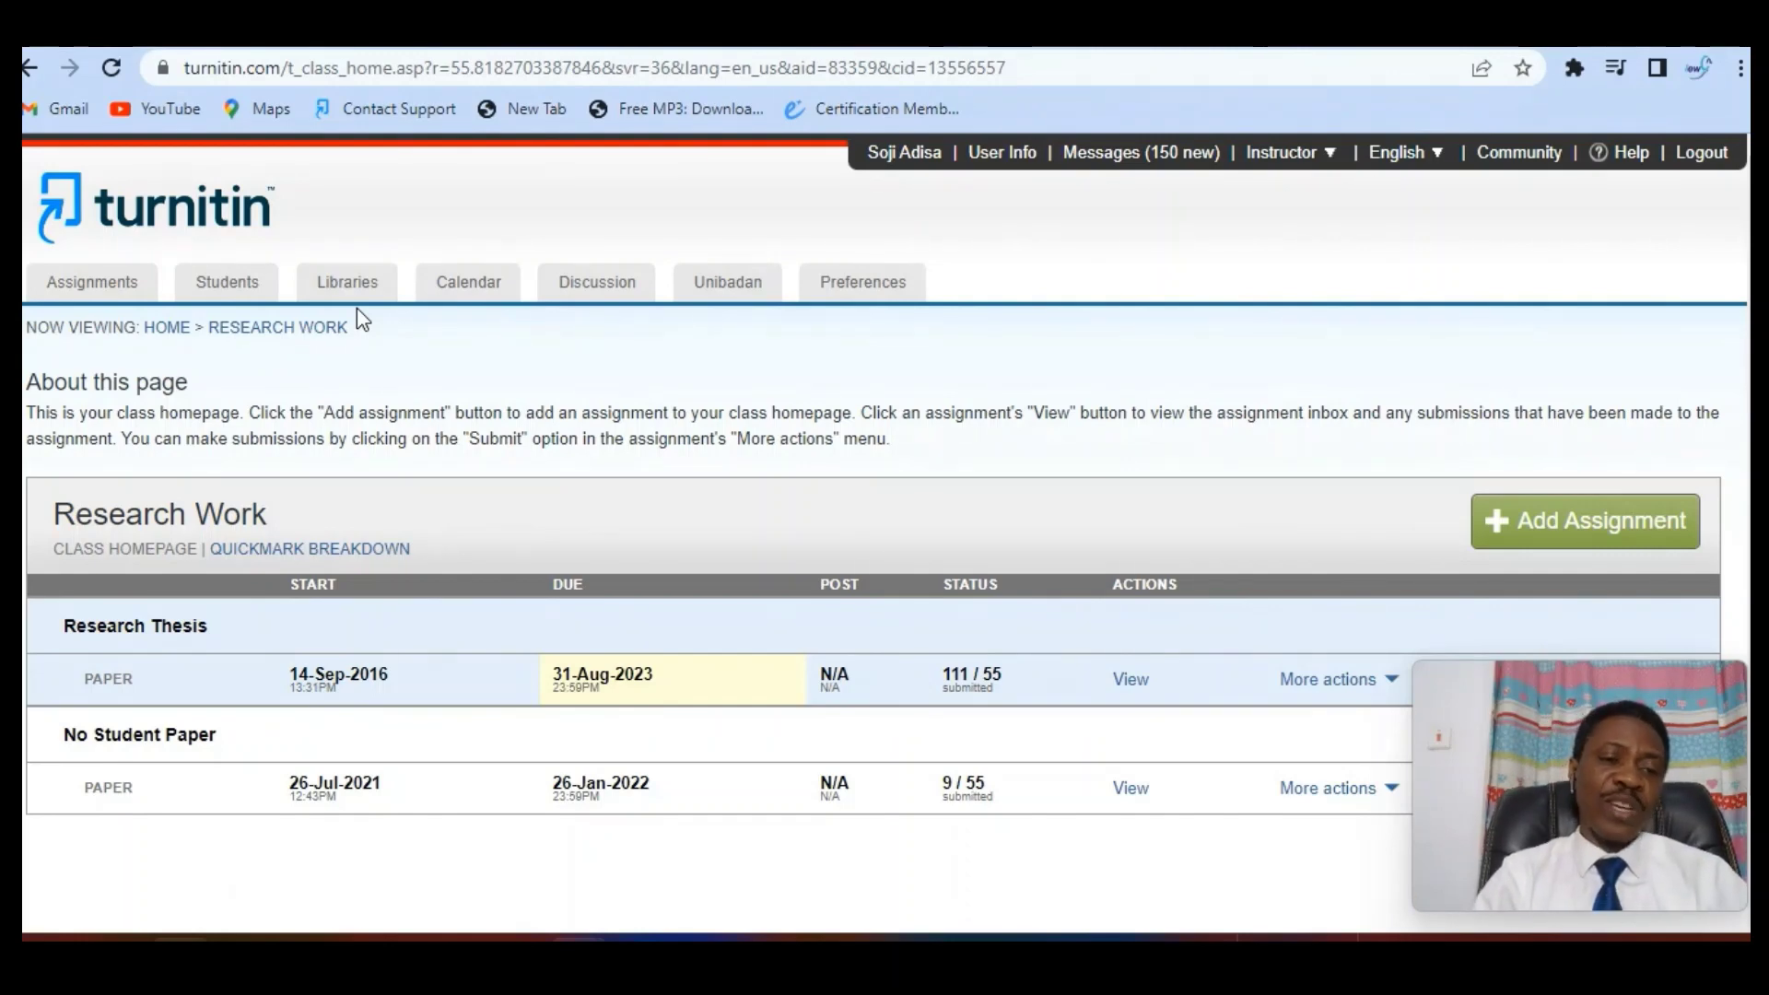
Show the Research Work students with their enrollment dates, user IDs and e-mails
{"action": "left_click", "coordinate": [230, 293]}
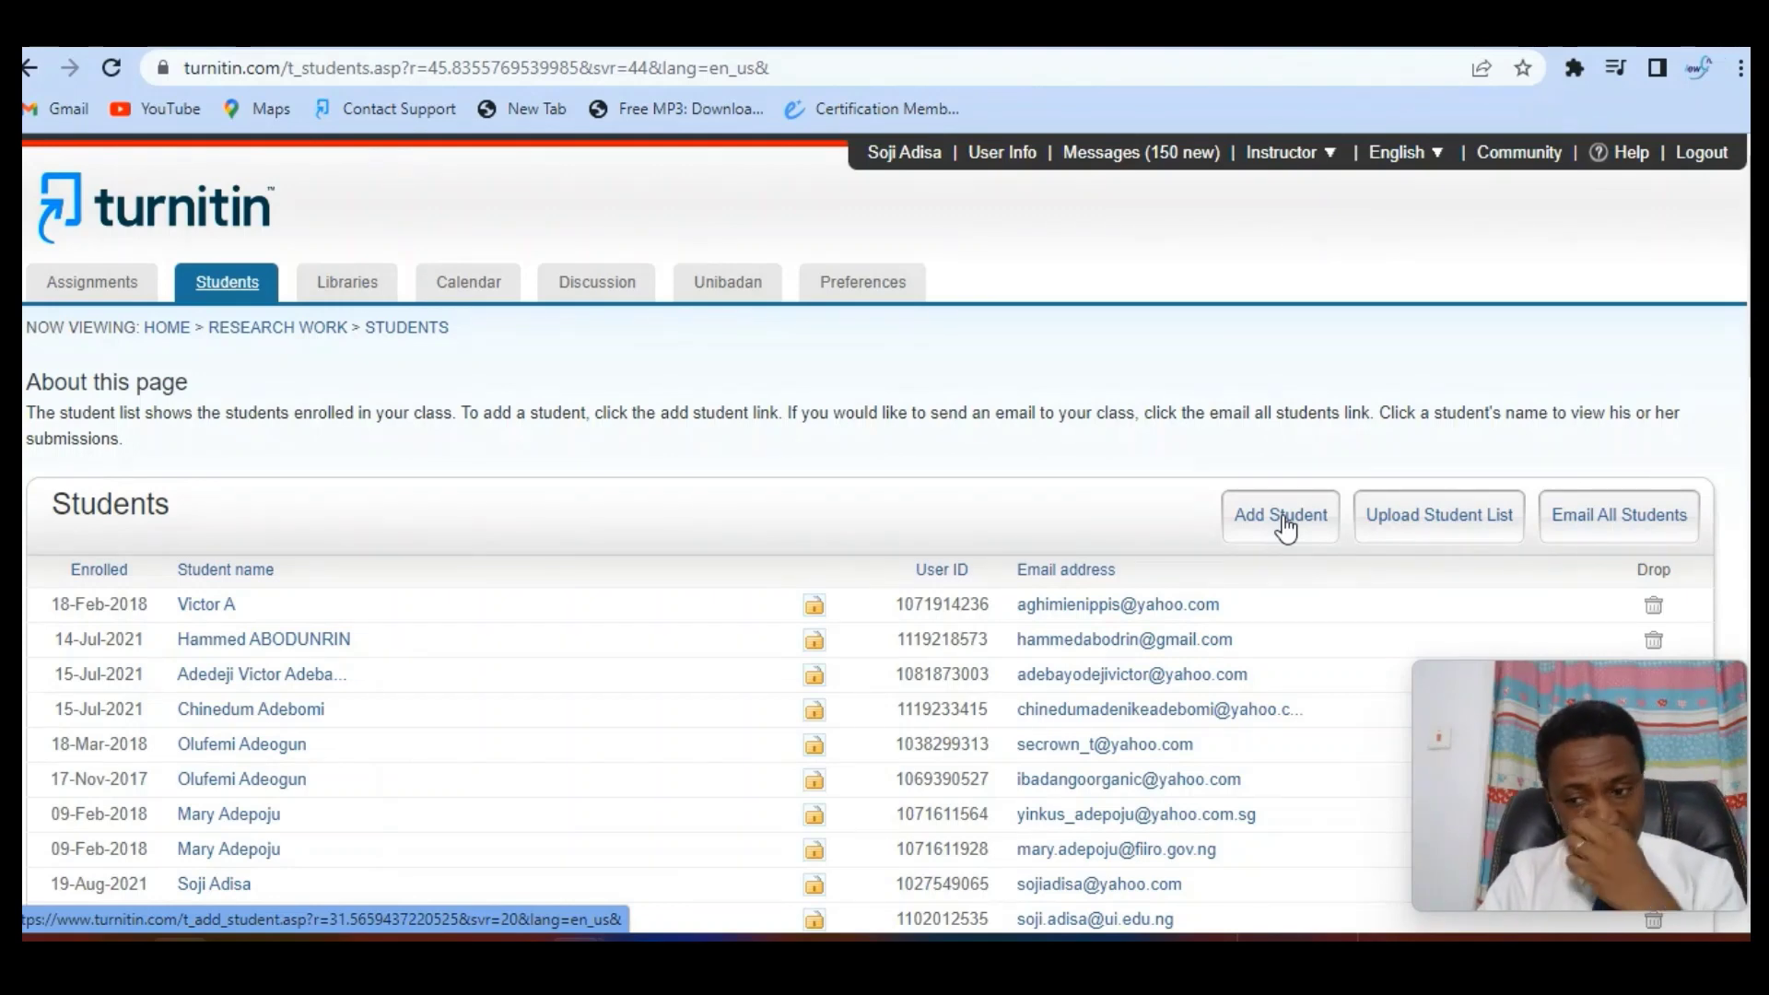
Open Enroll a Student and fill in the student's first name, last name and e-mail address
{"action": "left_click", "coordinate": [1285, 525]}
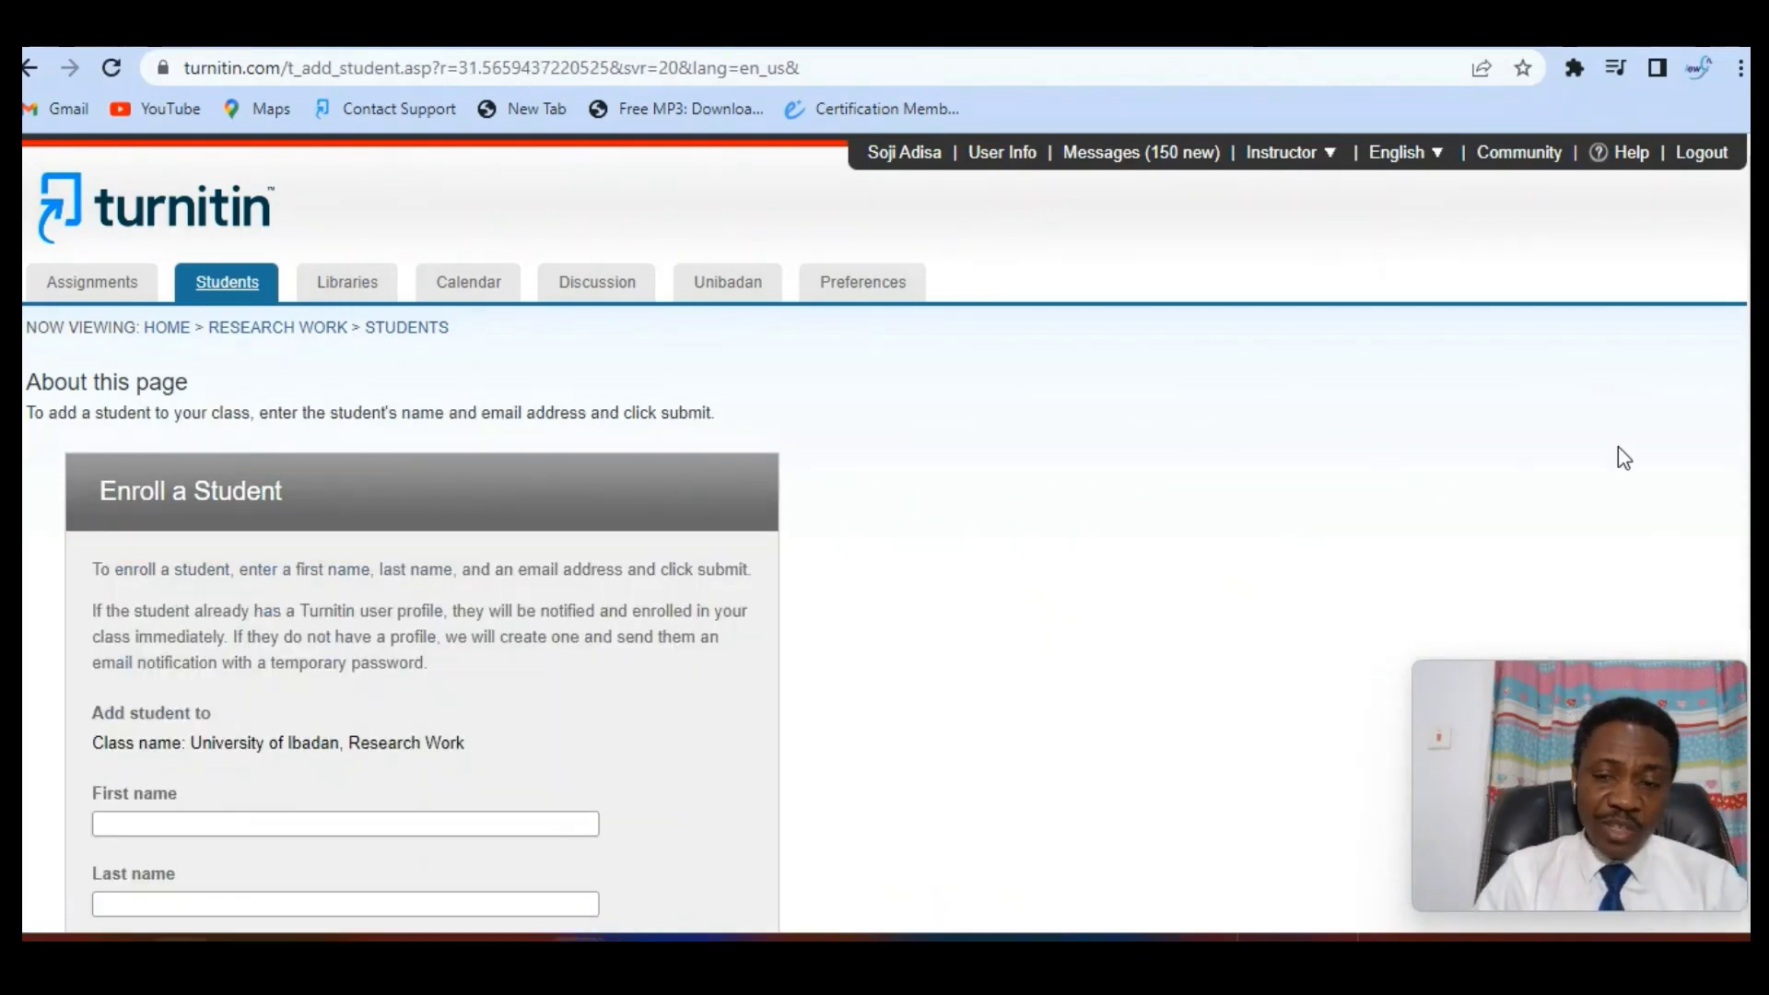
{"action": "scroll", "coordinate": [885, 461], "scroll_direction": "down", "scroll_amount": 2}
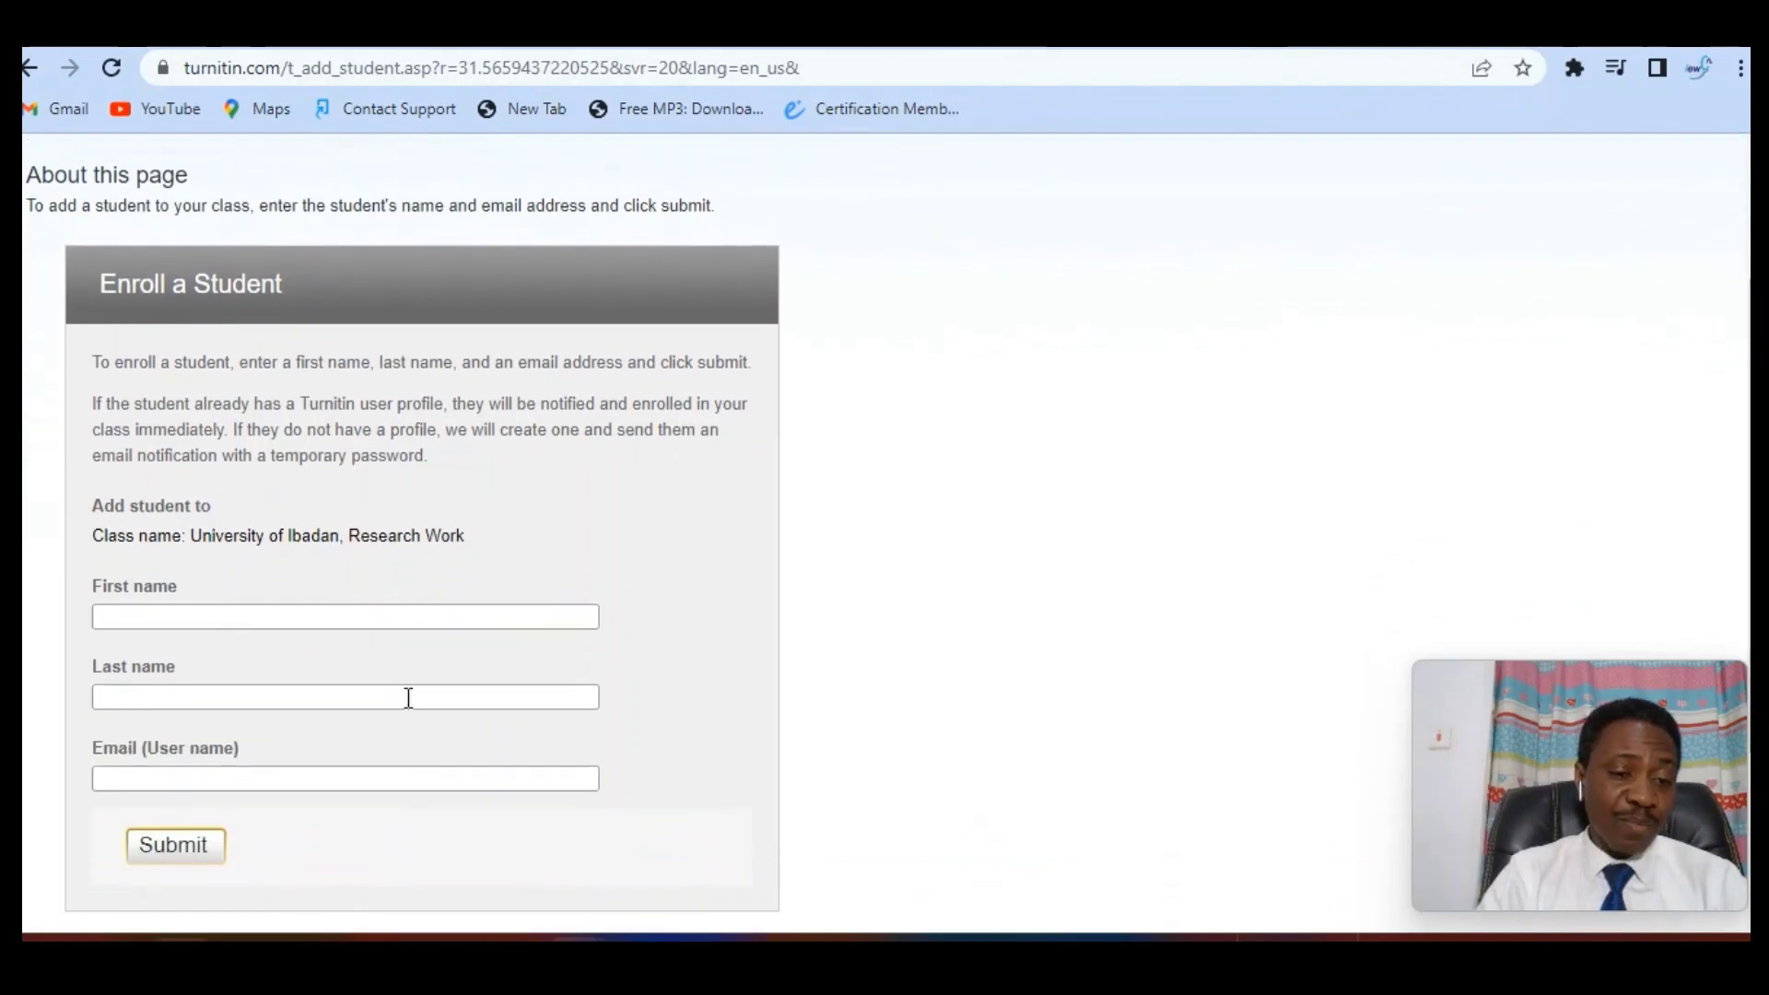
{"action": "left_click", "coordinate": [375, 620]}
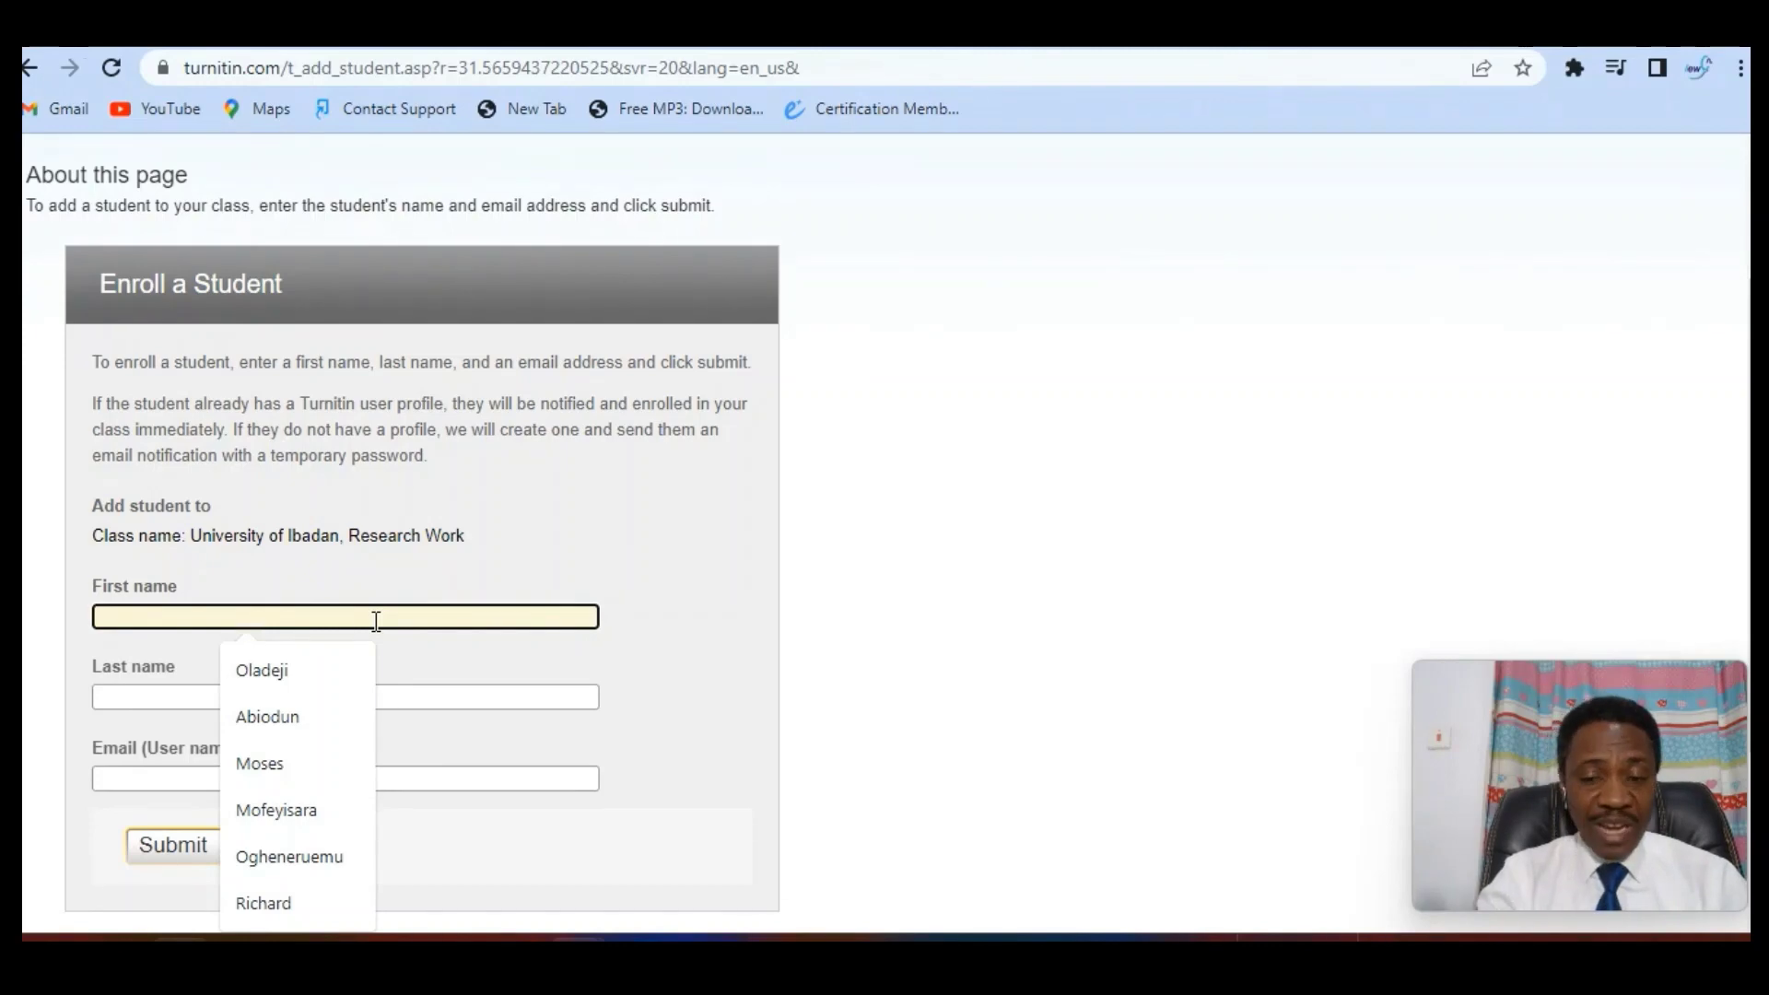
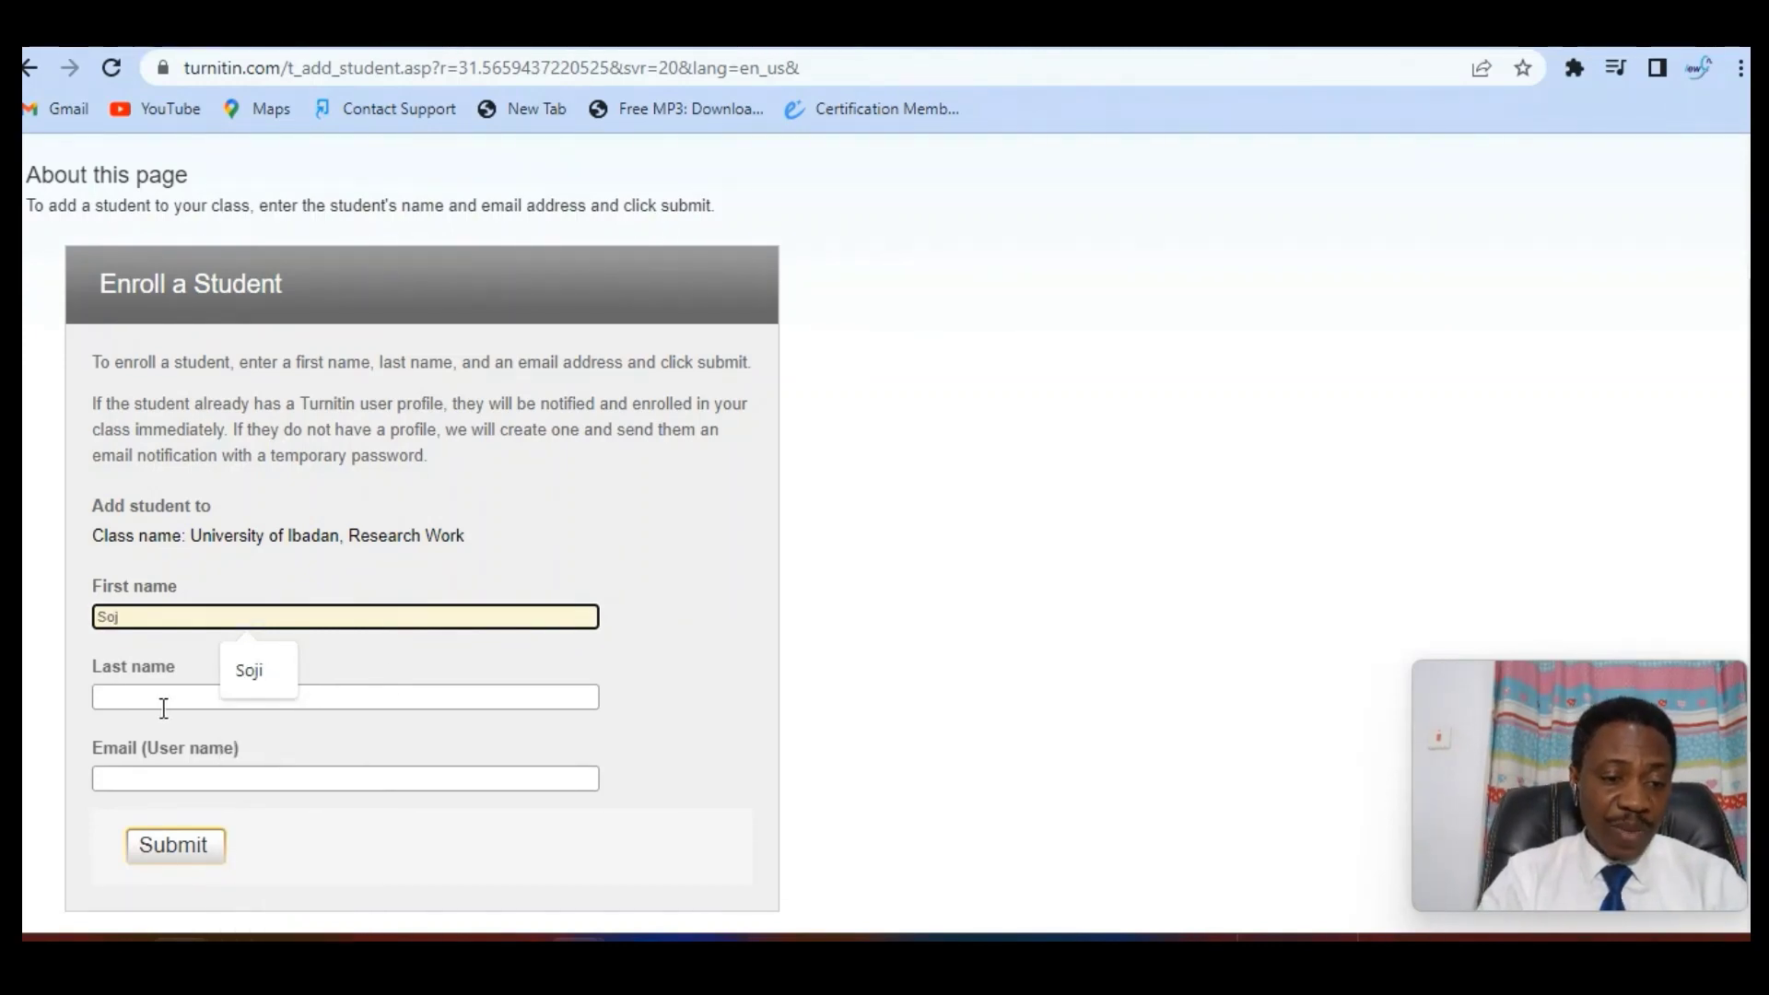
{"action": "left_click", "coordinate": [175, 706]}
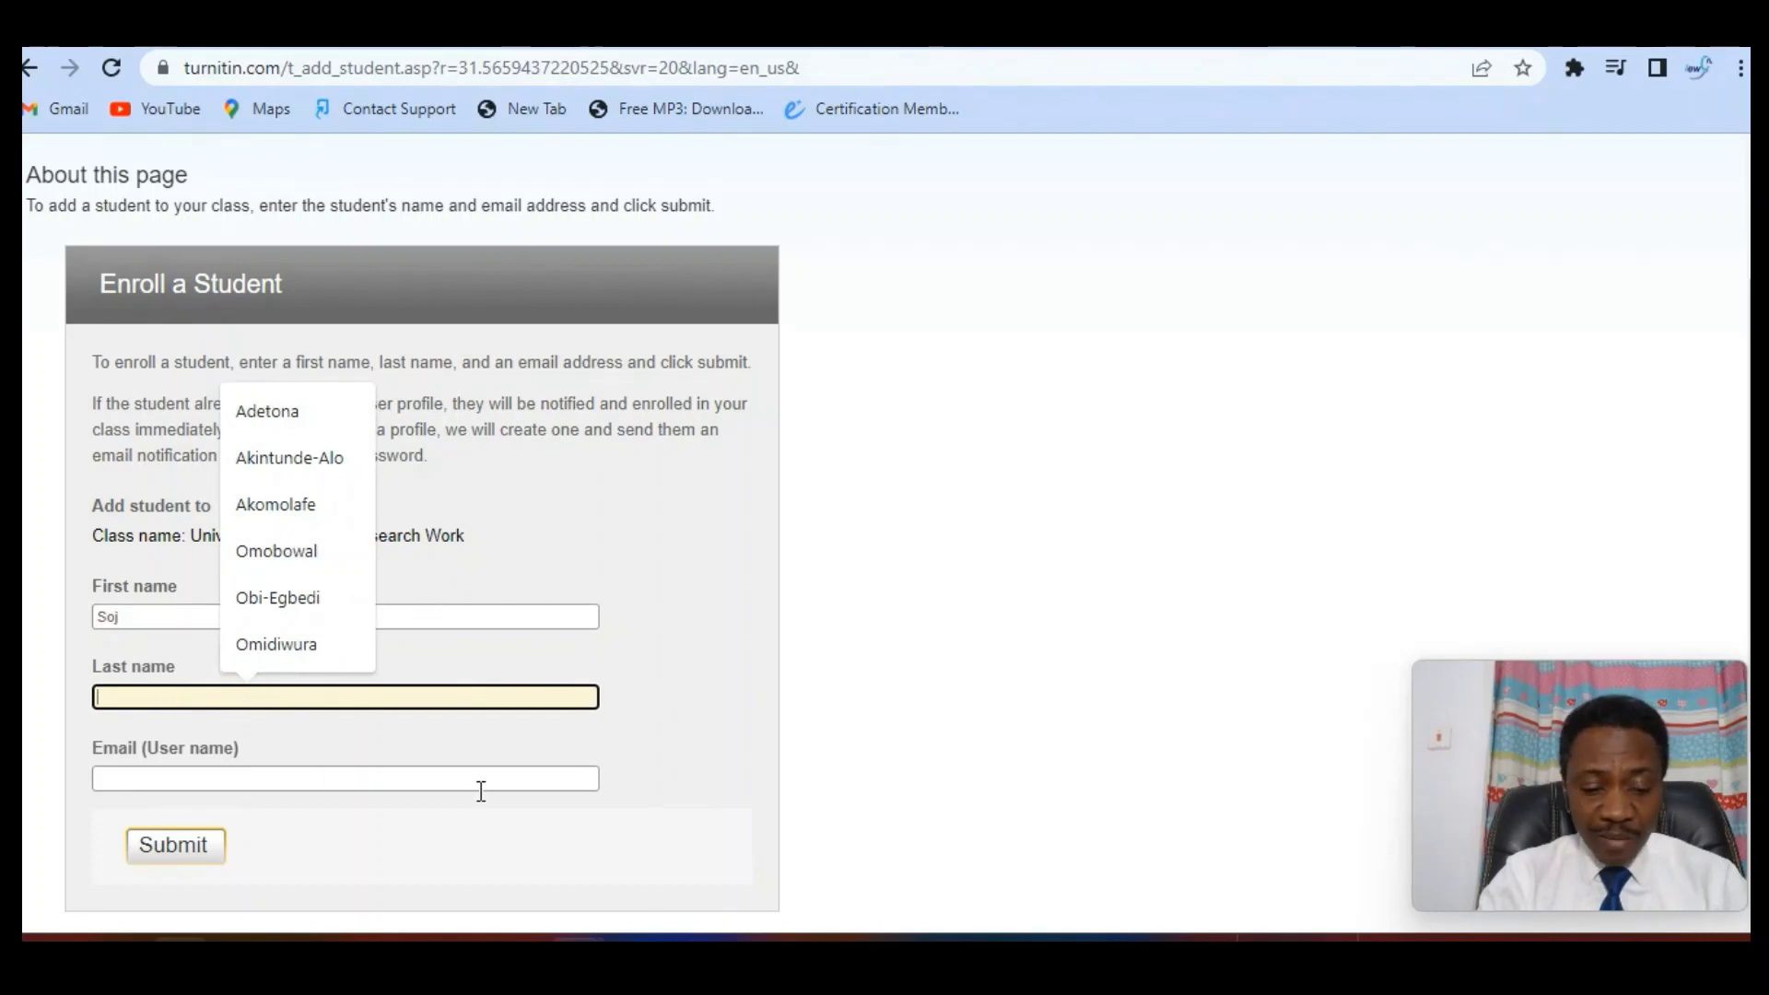
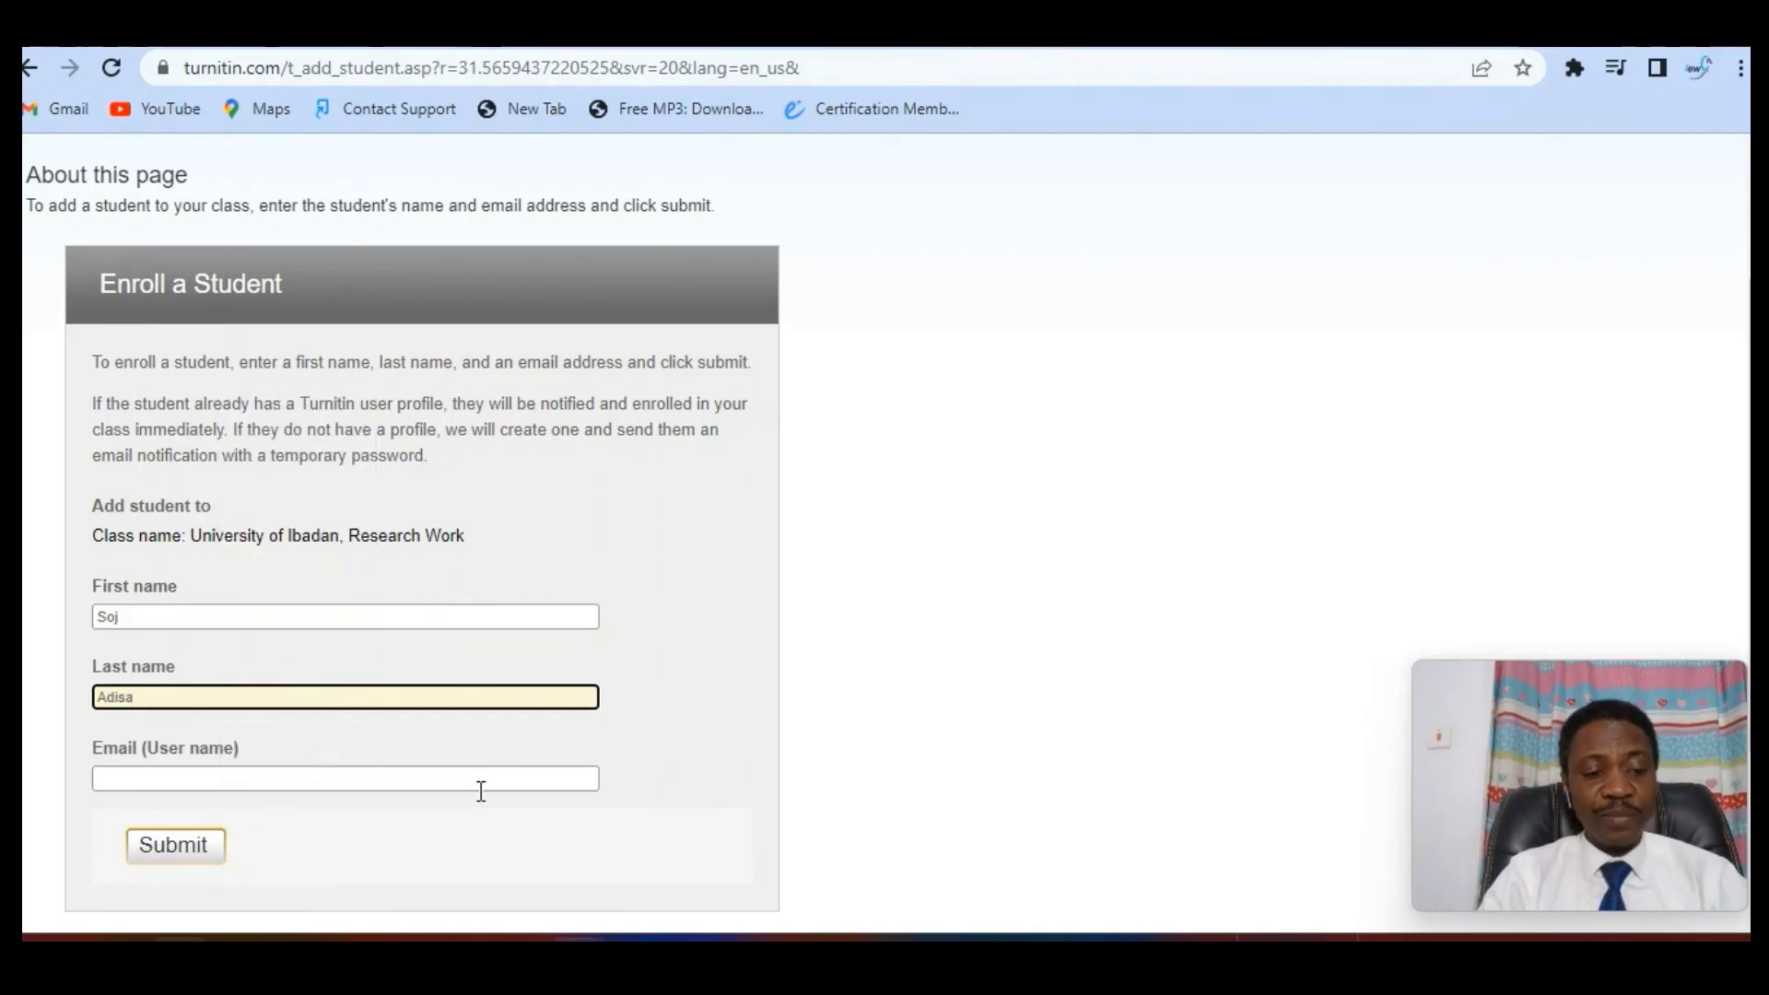
{"action": "left_click", "coordinate": [311, 780]}
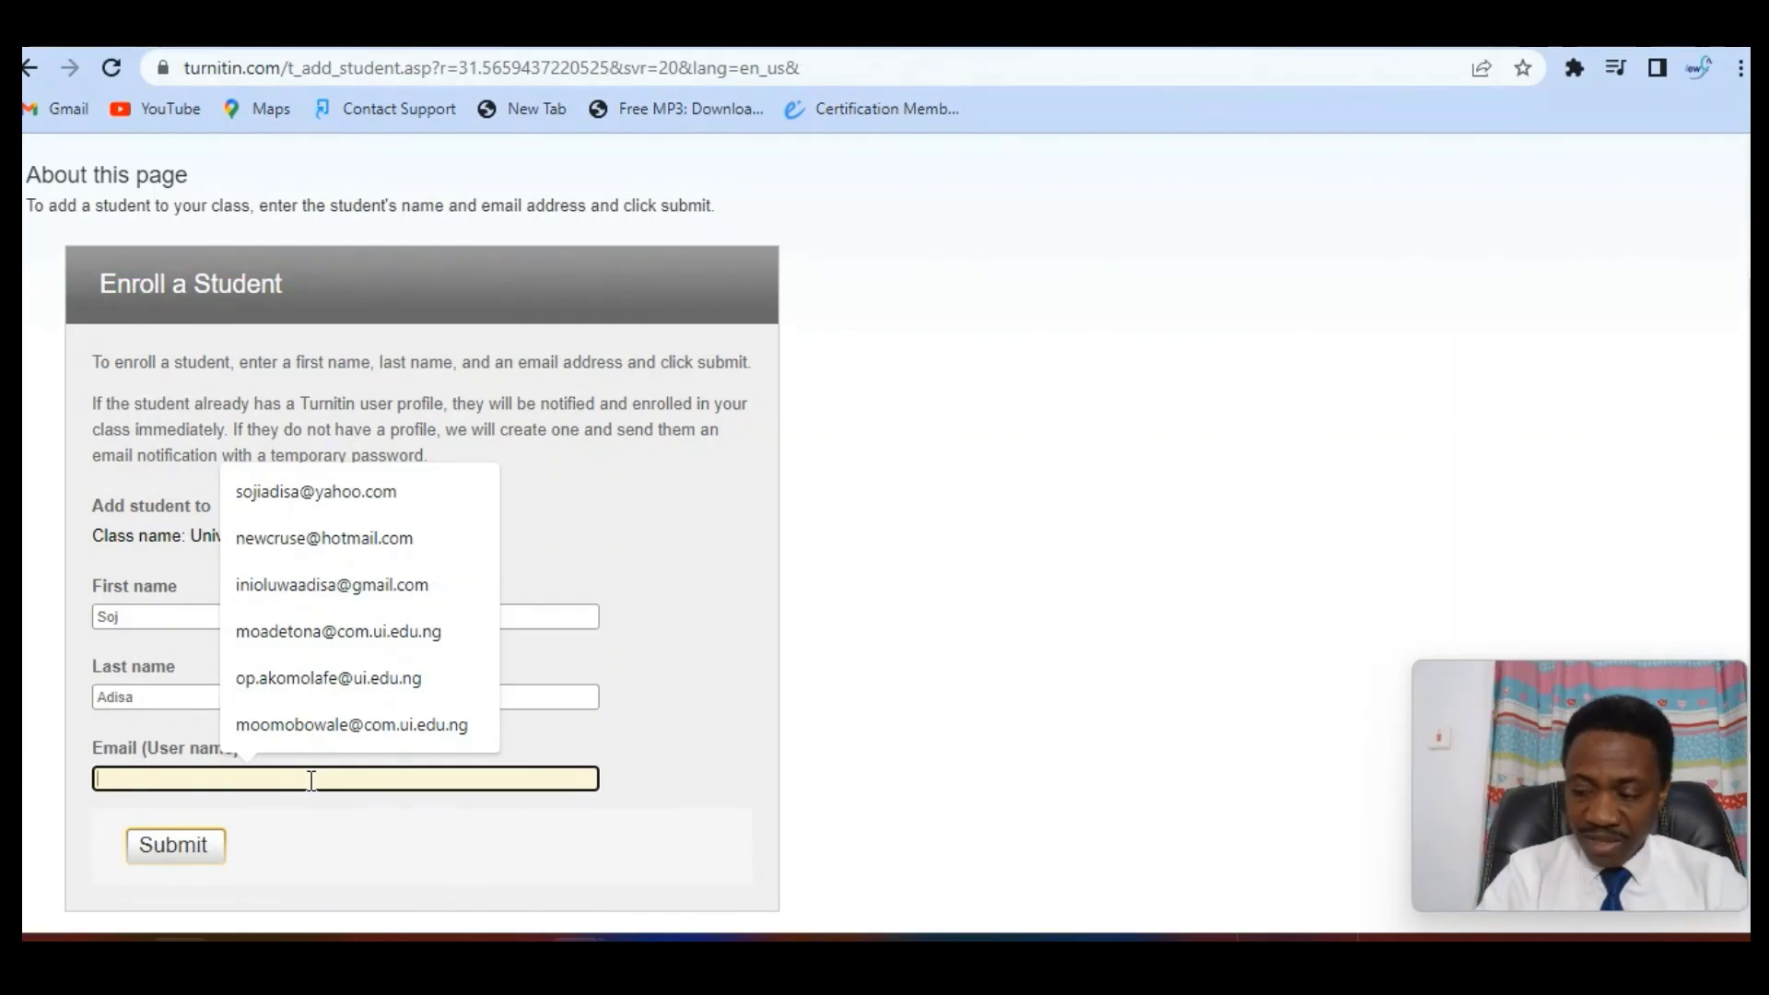
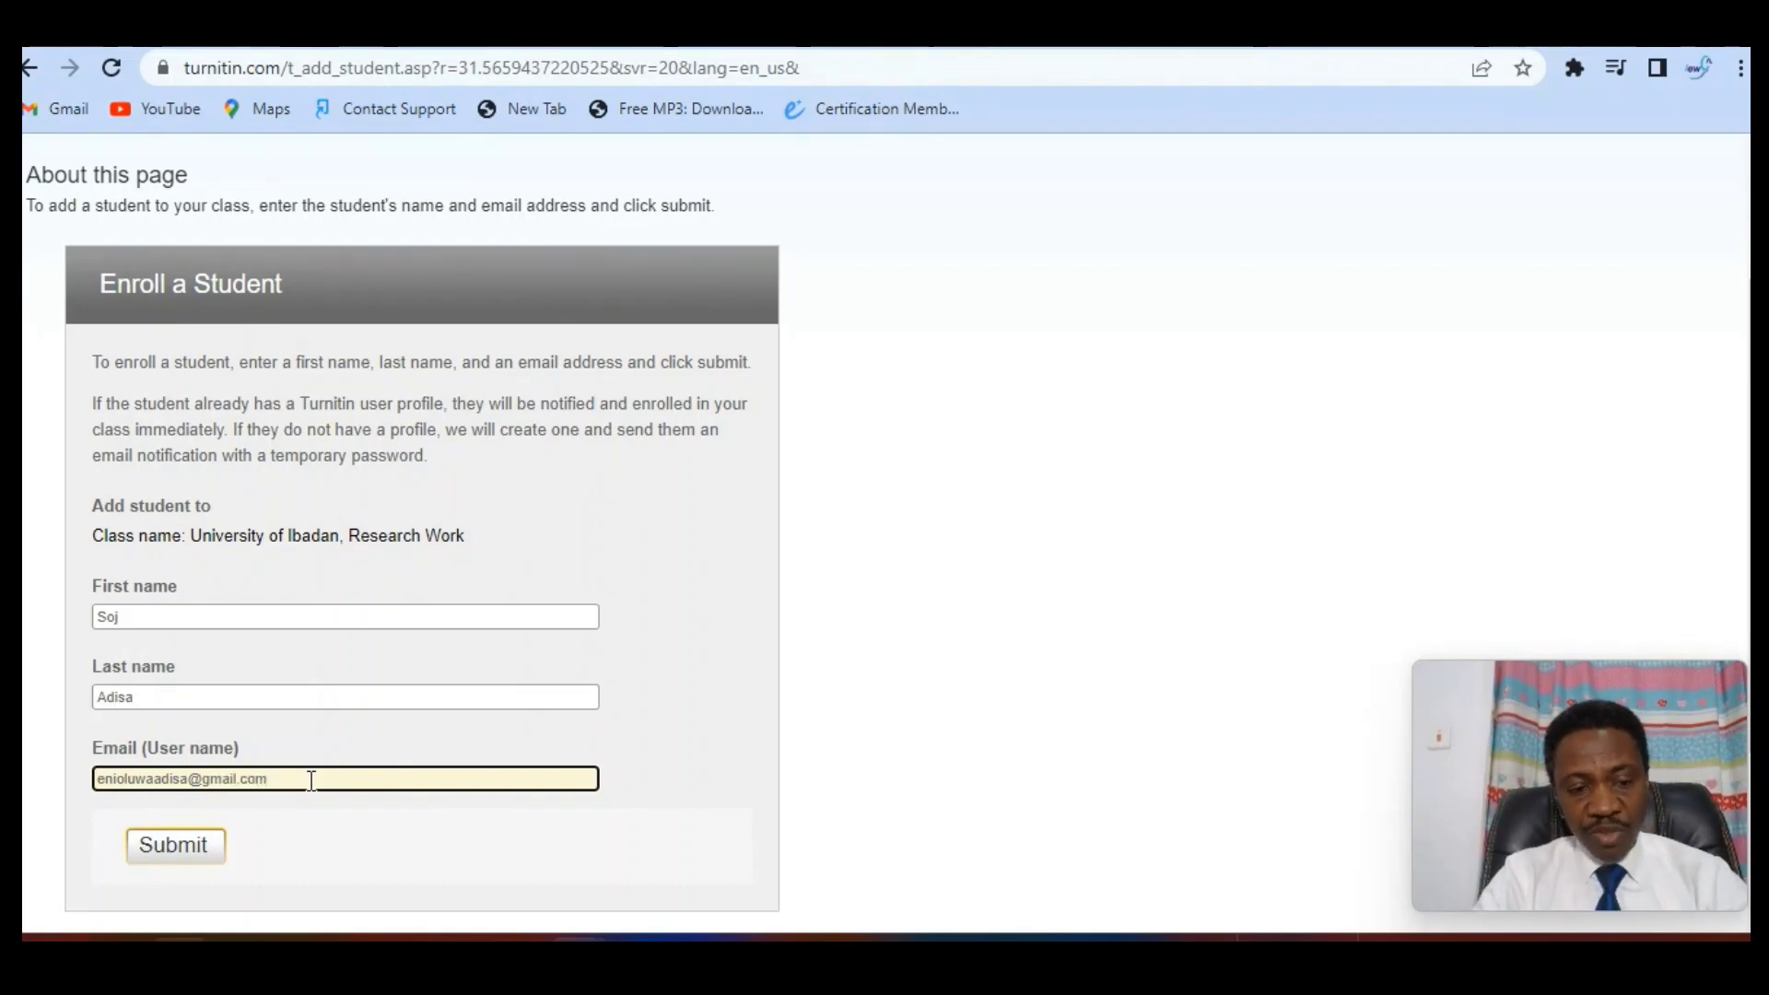
Submit the enrolment and review the error that this e-mail is already enrolled
{"action": "left_click", "coordinate": [159, 855]}
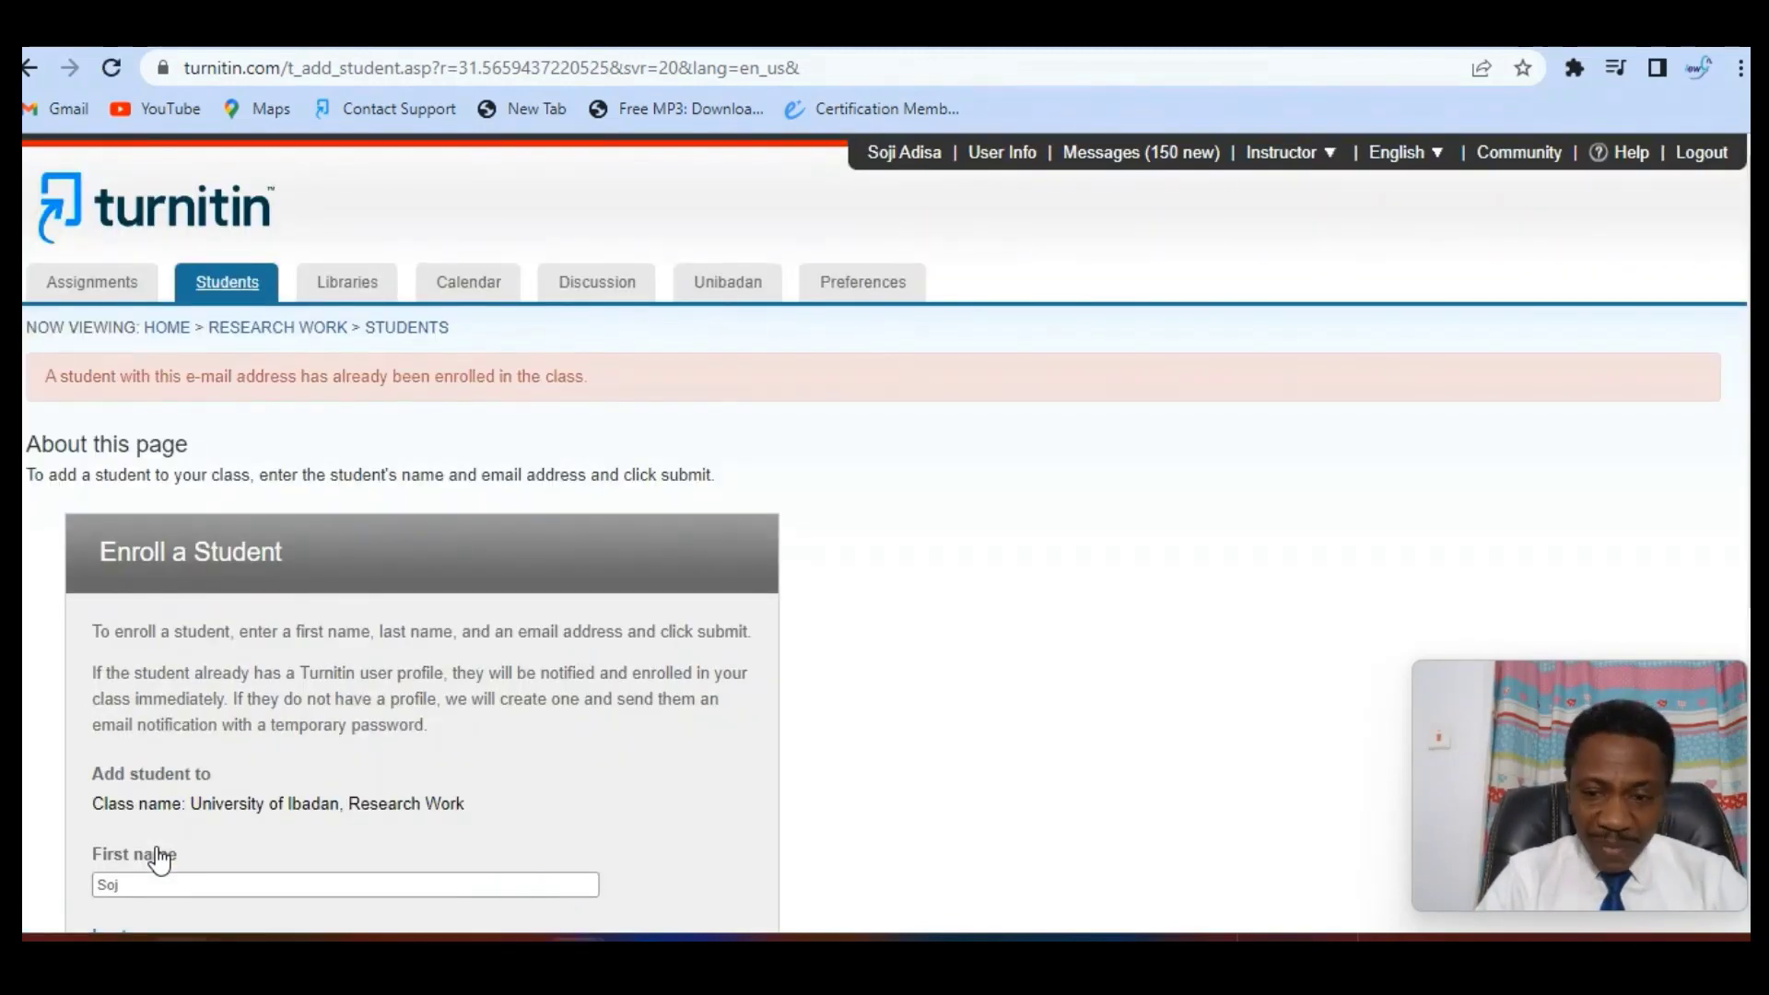
{"action": "scroll", "coordinate": [158, 856], "scroll_direction": "down", "scroll_amount": 2}
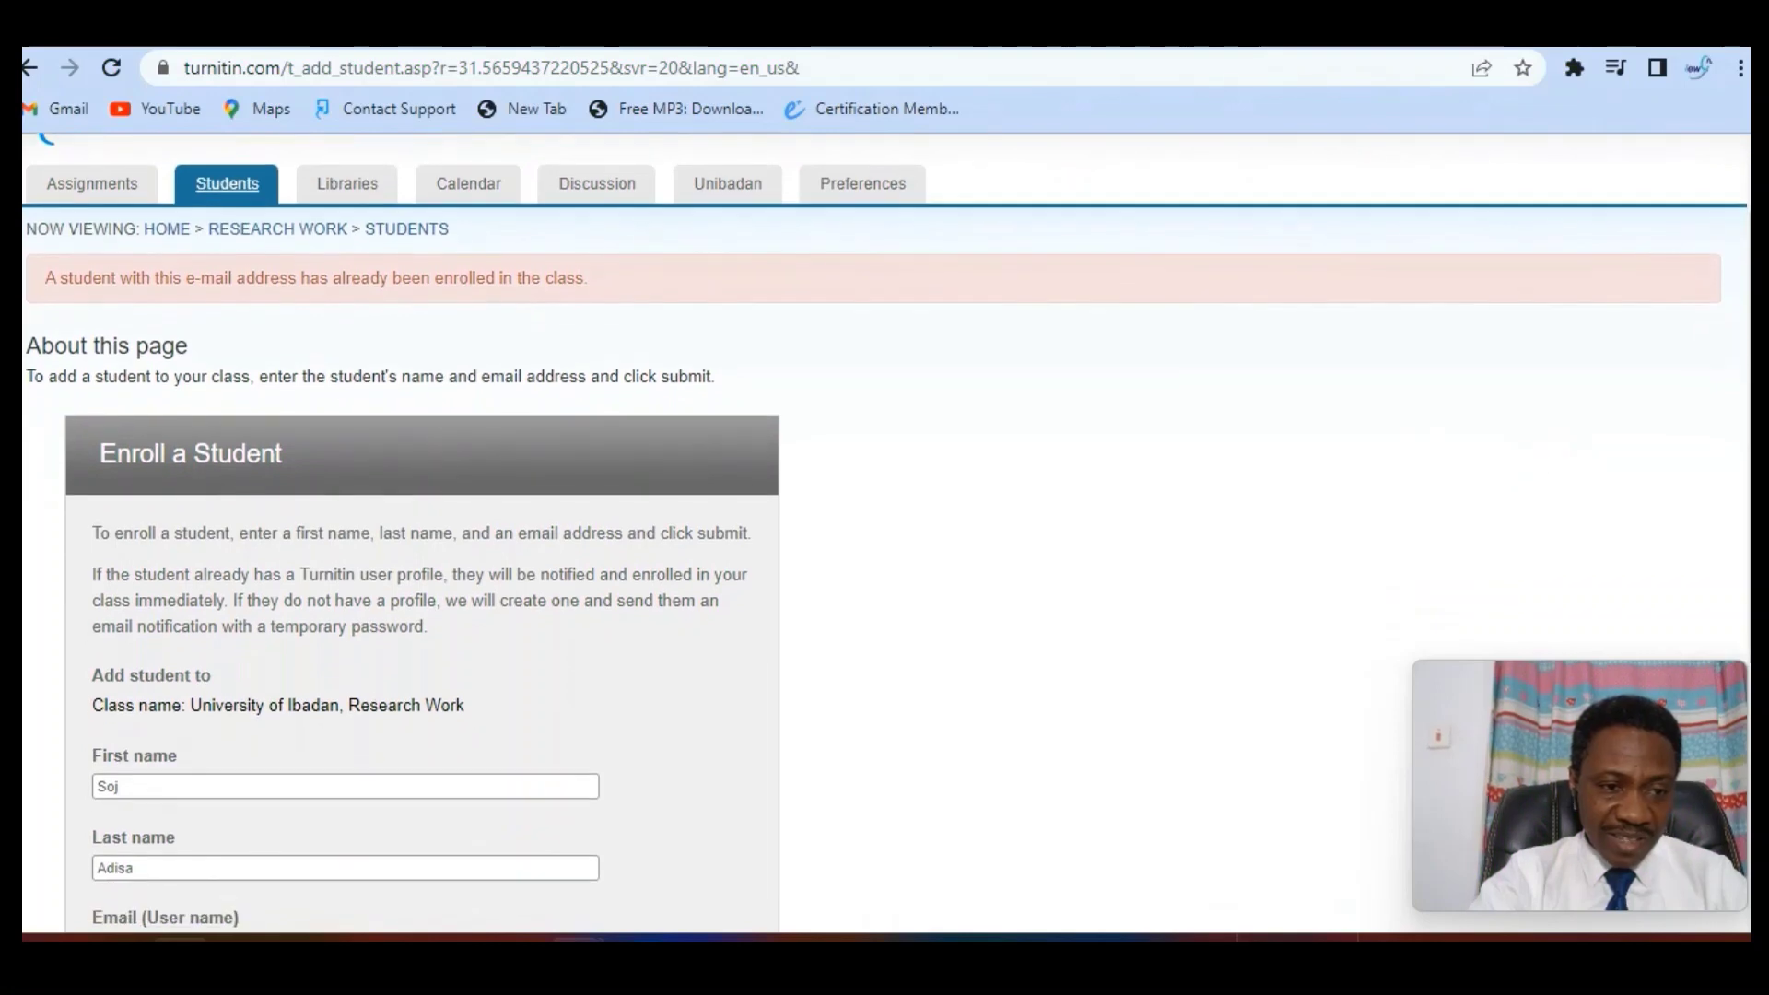
{"action": "scroll", "coordinate": [884, 553], "scroll_direction": "up", "scroll_amount": 1}
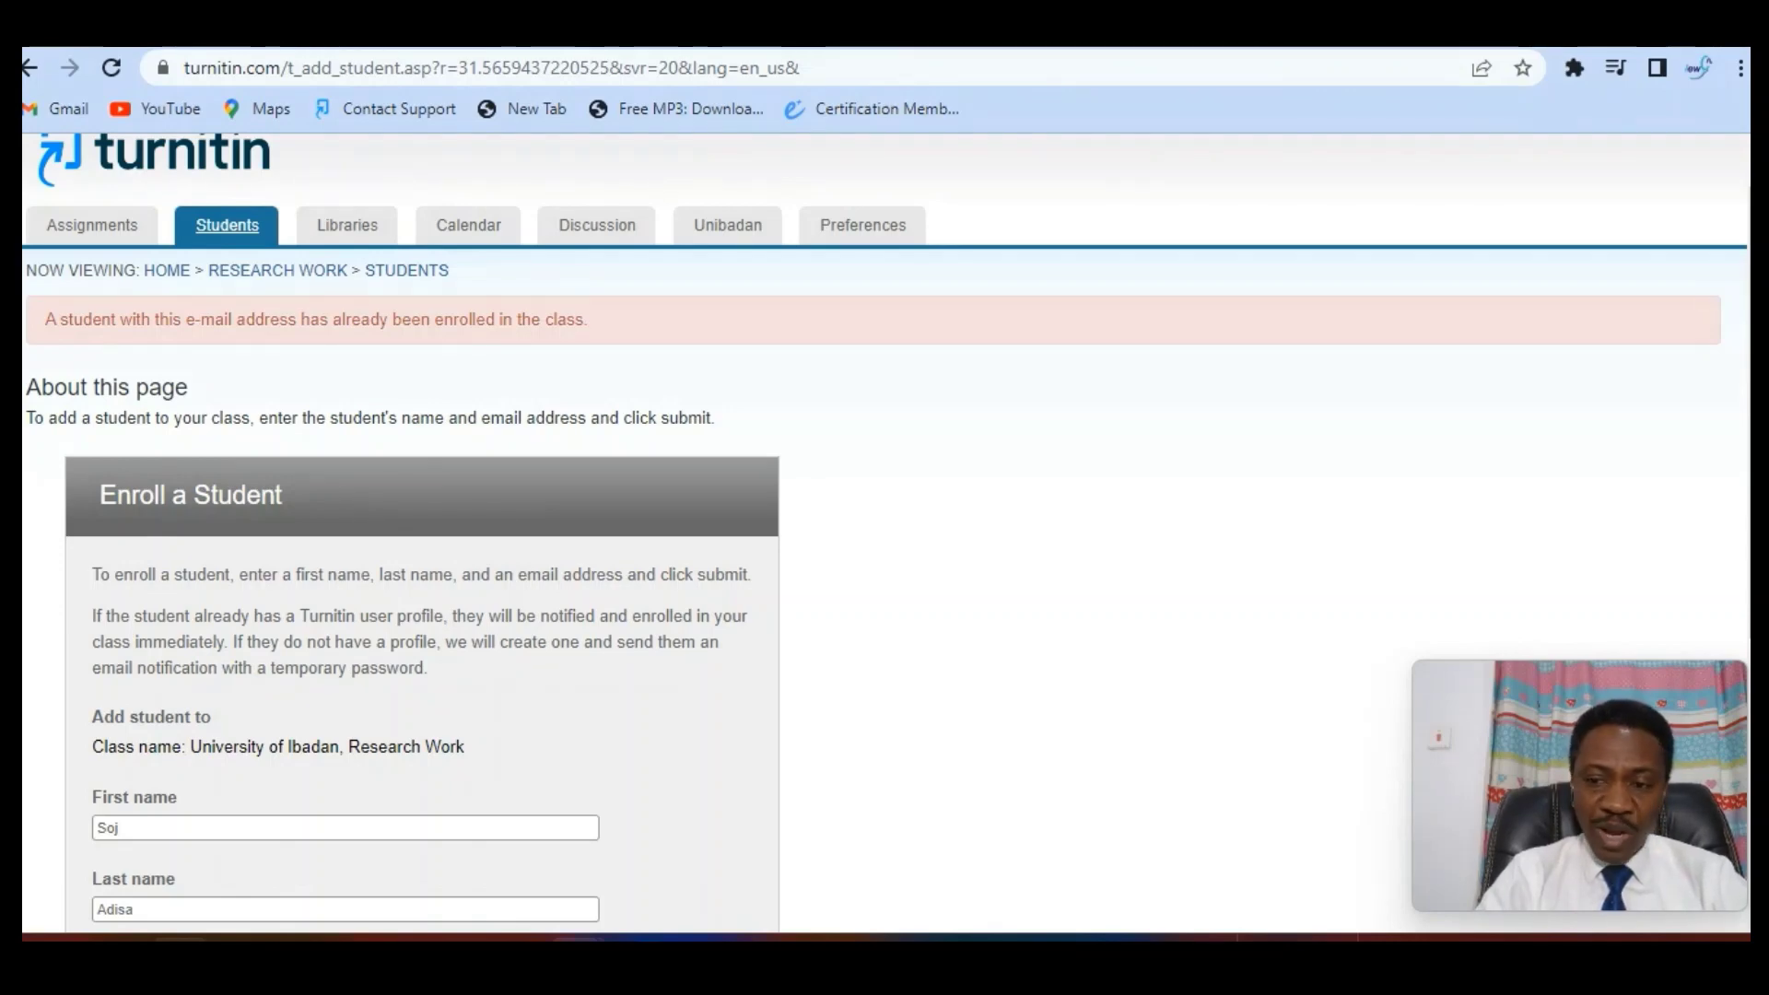
{"action": "scroll", "coordinate": [884, 534], "scroll_direction": "down", "scroll_amount": 1}
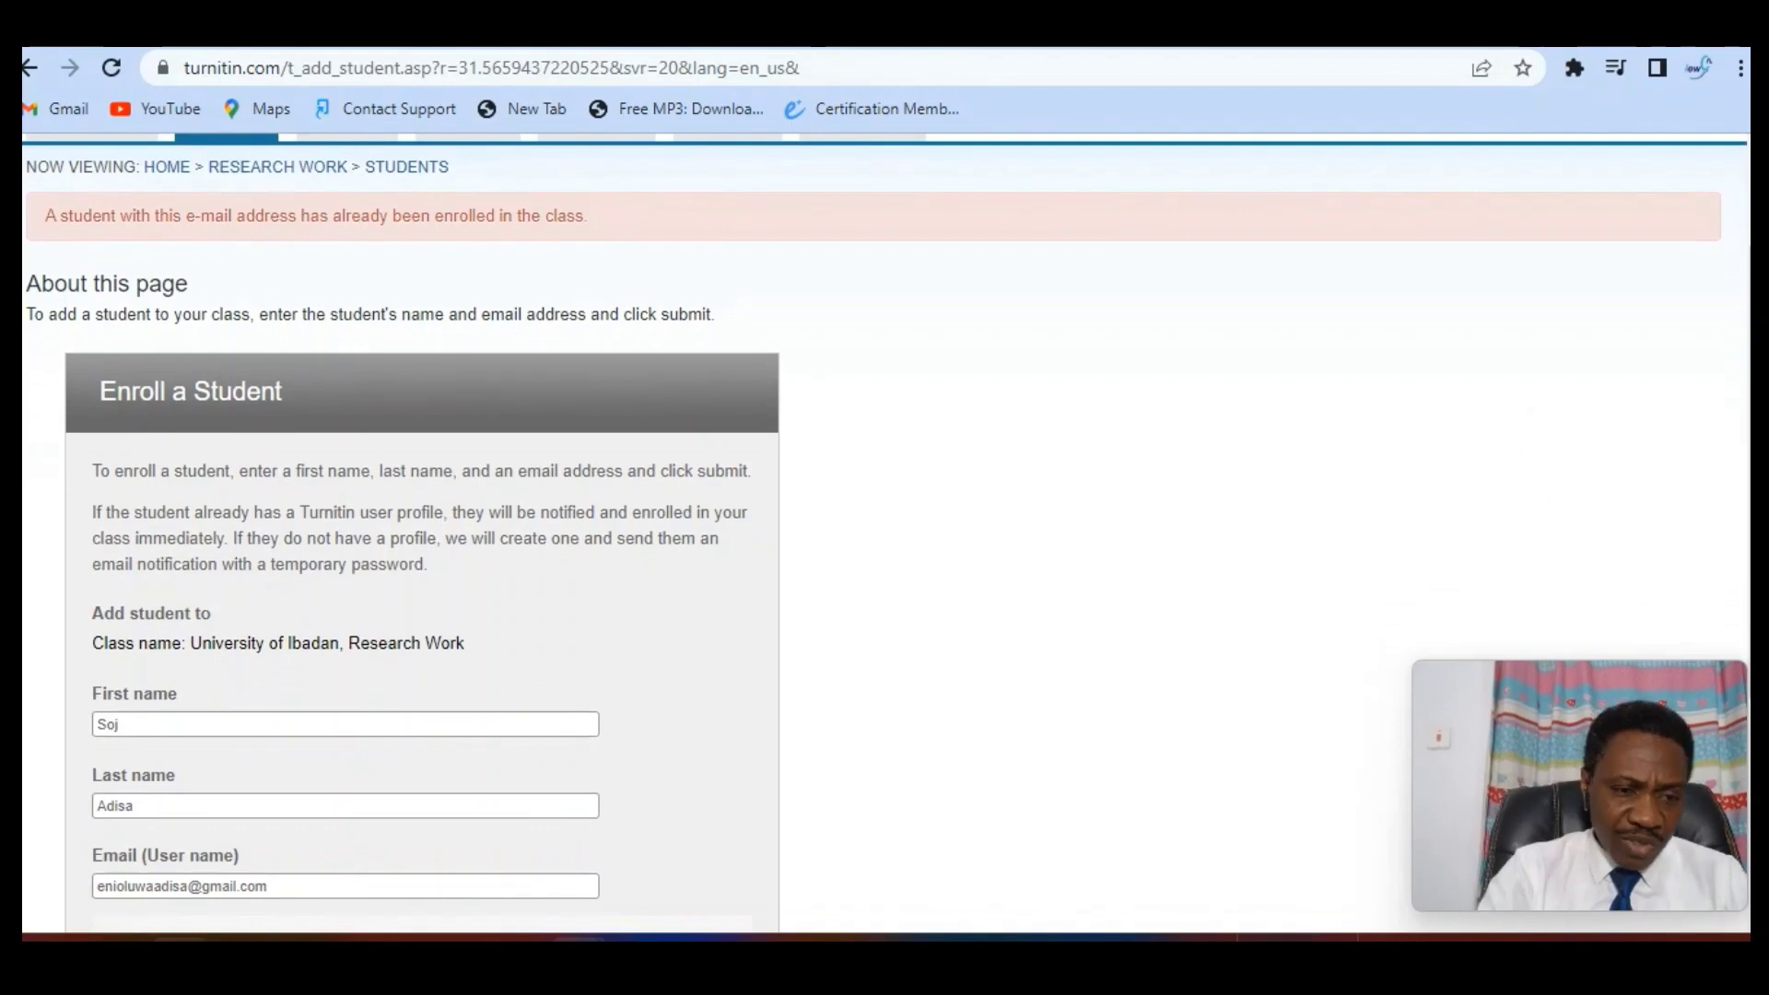
Overwrite the Email field with the student's other e-mail address and submit the enrolment
{"action": "left_click", "coordinate": [155, 725]}
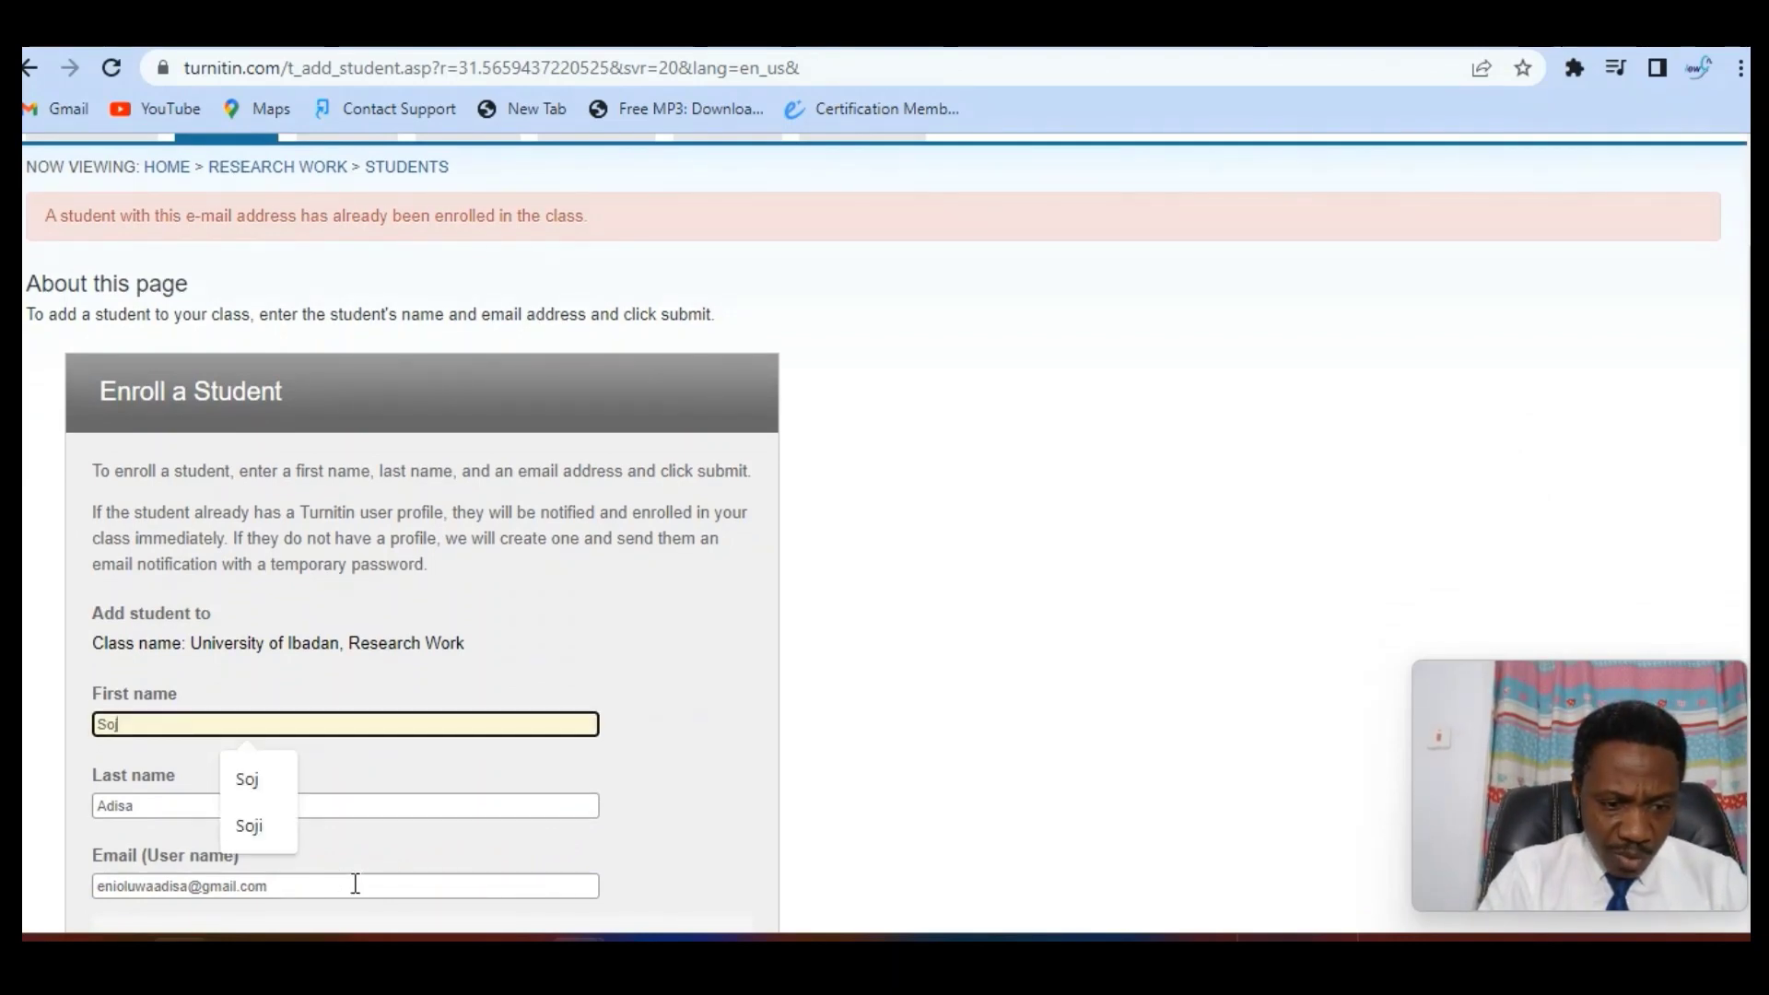
{"action": "left_click", "coordinate": [325, 879]}
{"action": "key", "text": "ctrl+a"}
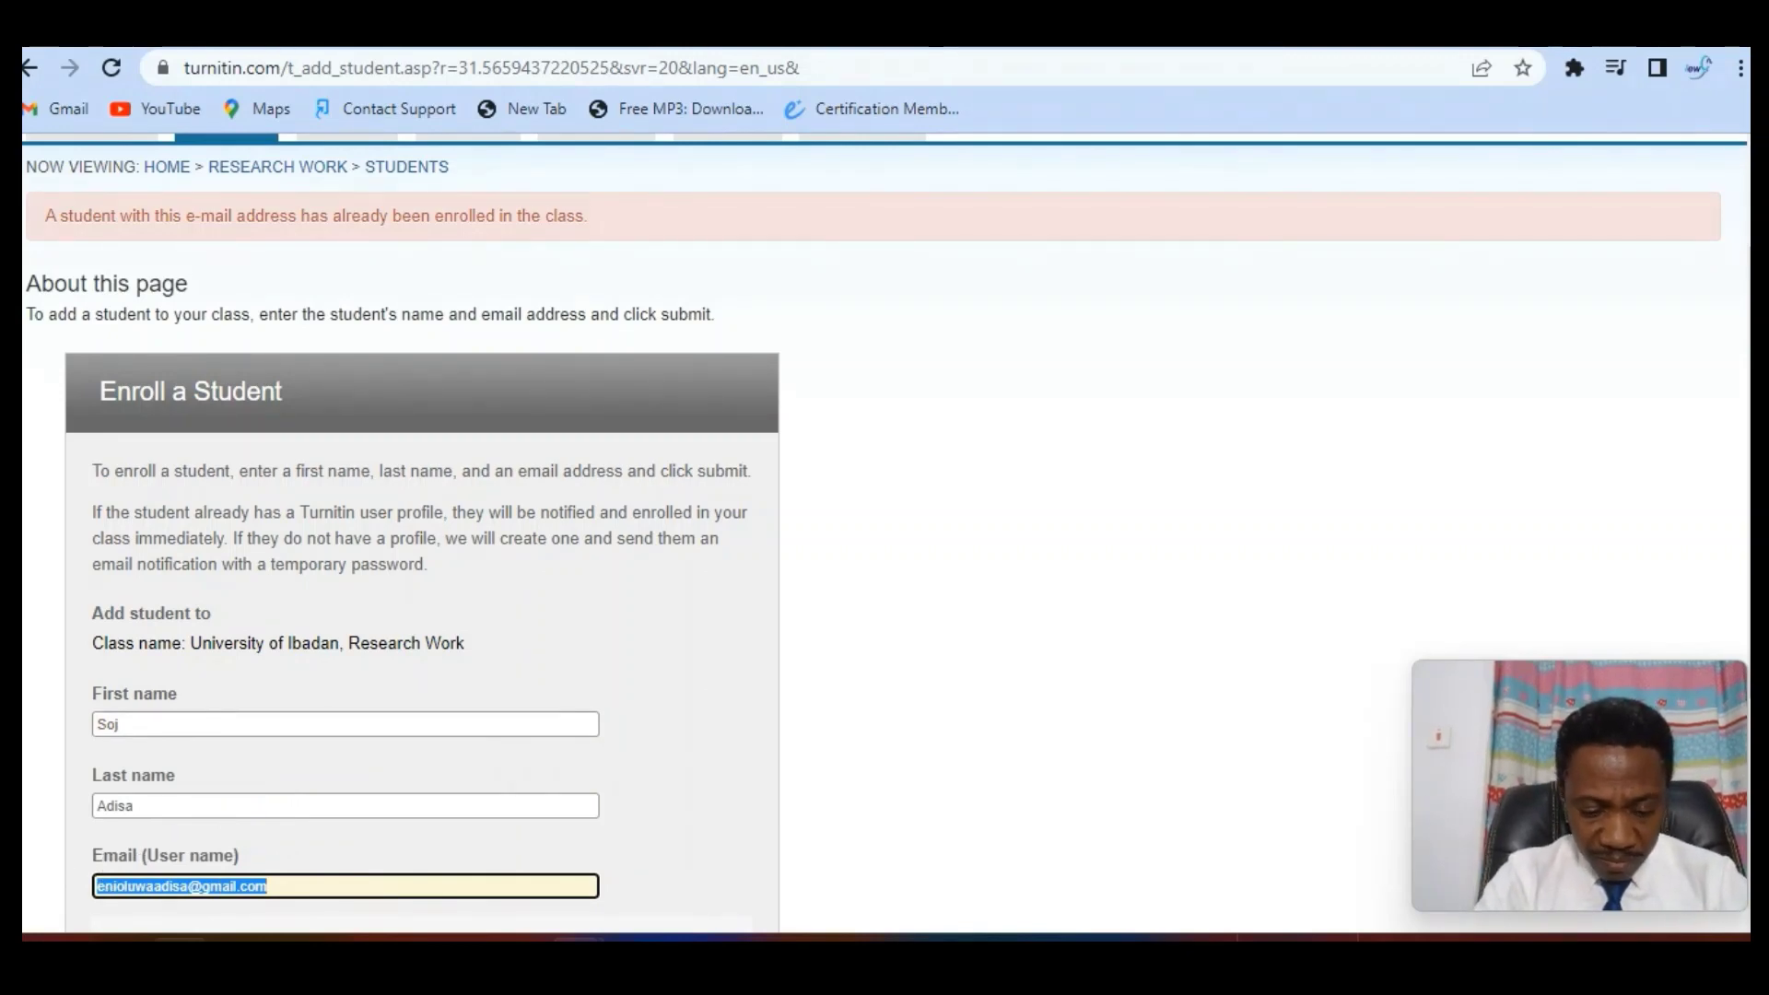
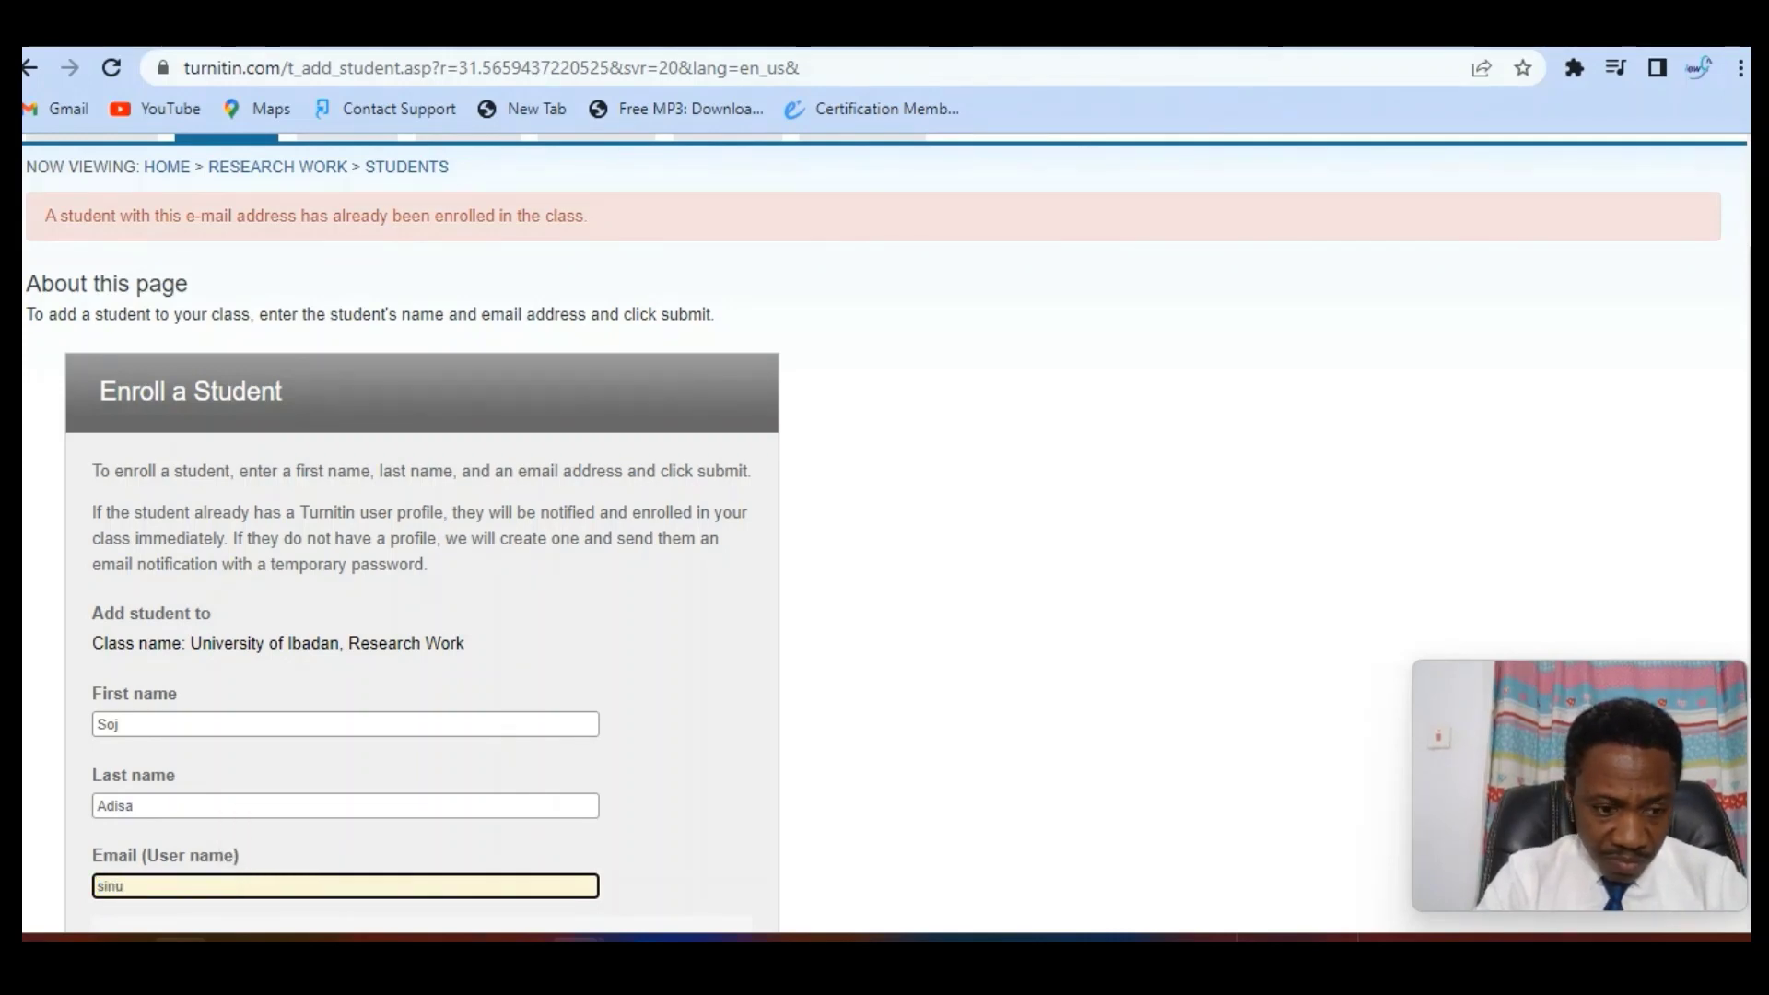
{"action": "scroll", "coordinate": [884, 534], "scroll_direction": "down", "scroll_amount": 2}
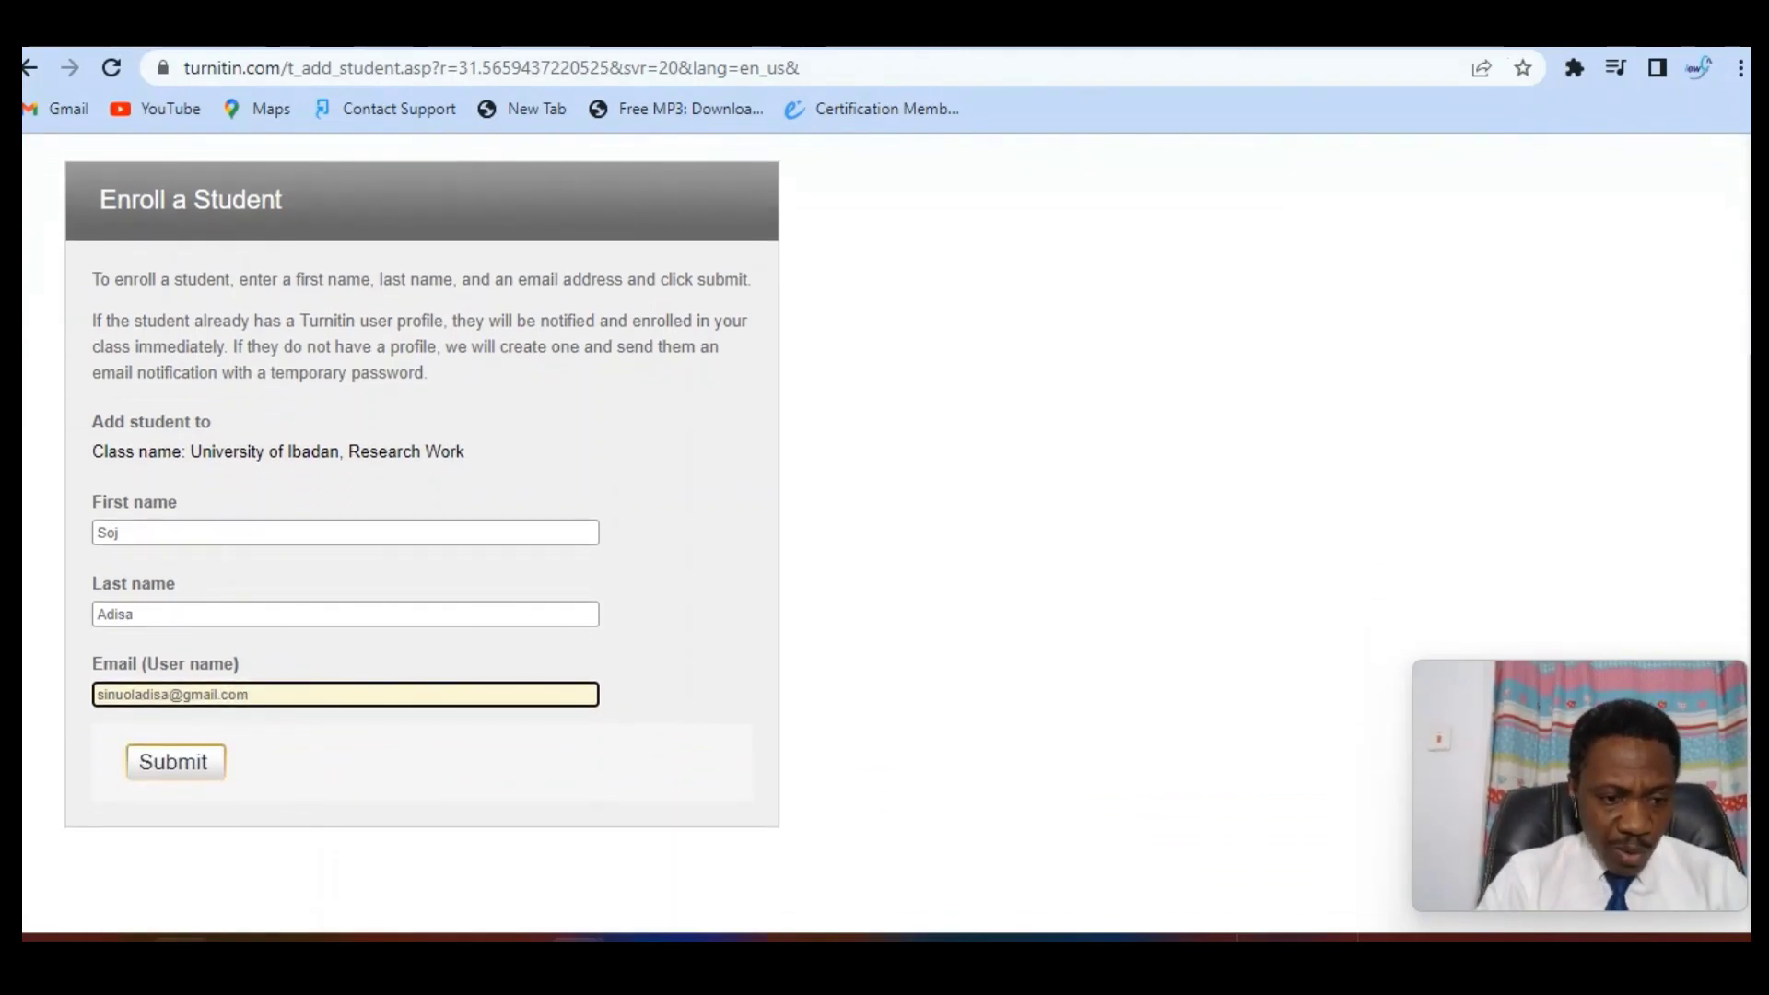
{"action": "left_click", "coordinate": [180, 765]}
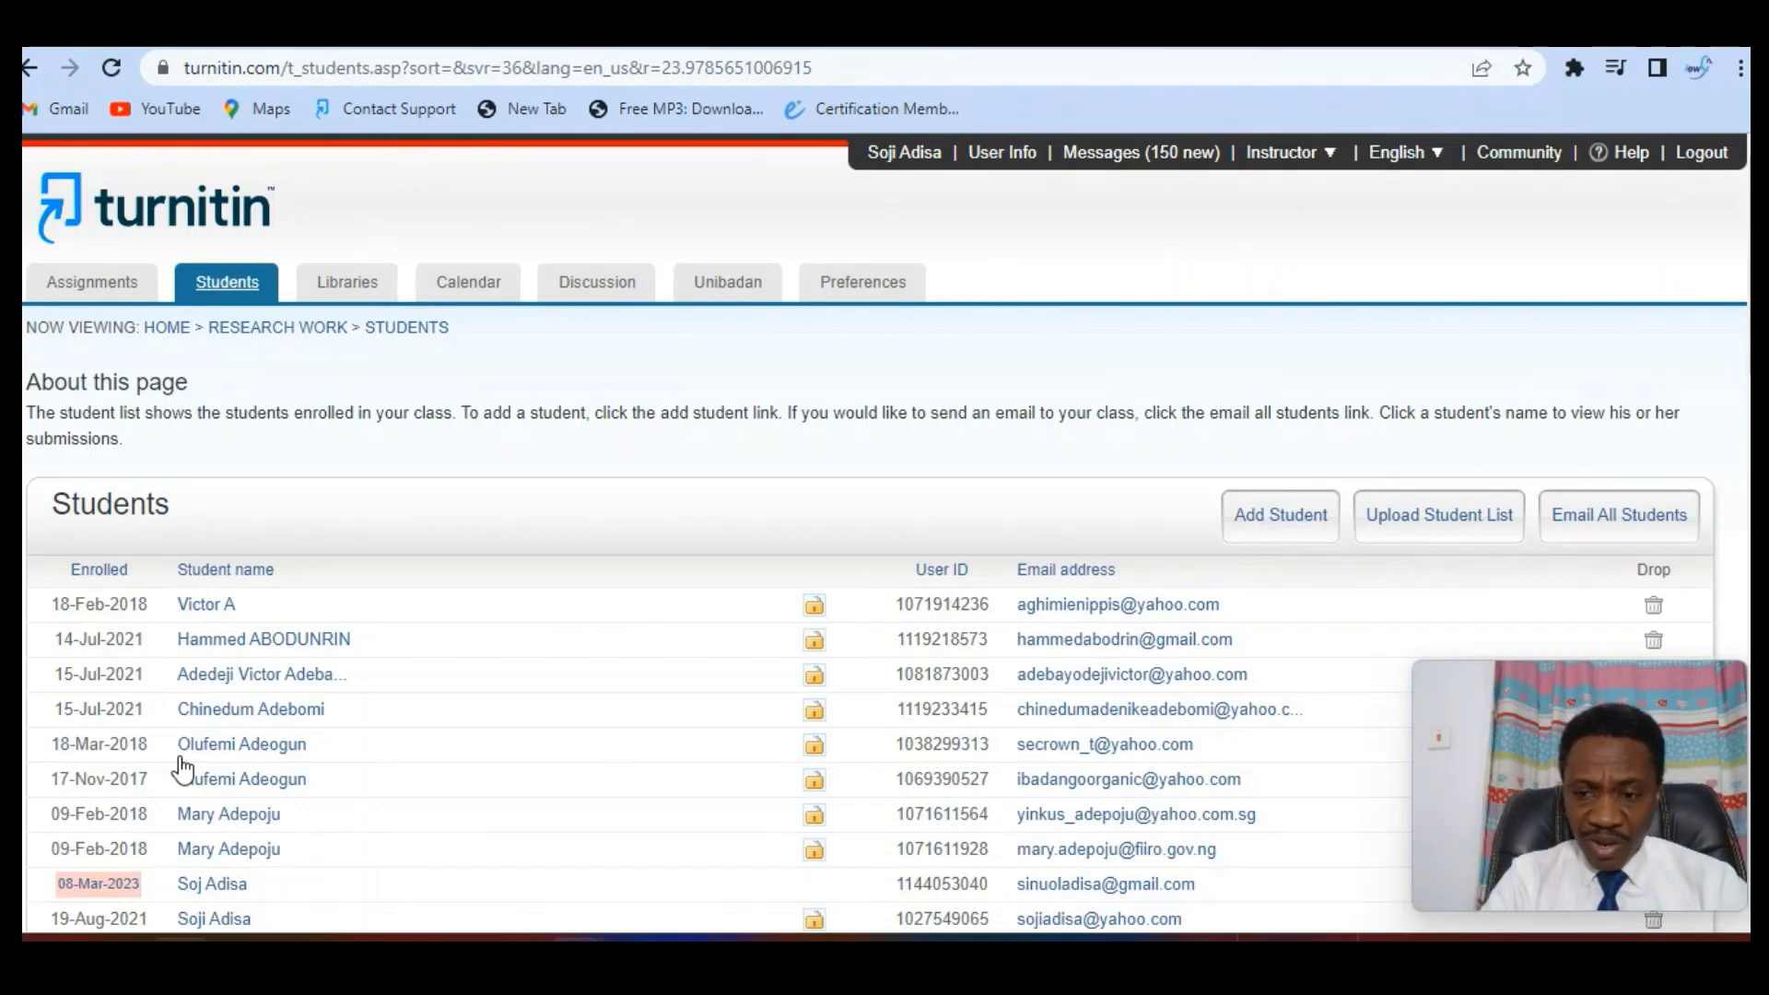
Choose T-students.xlsx from the Desktop as the student list to upload
{"action": "left_click", "coordinate": [1455, 523]}
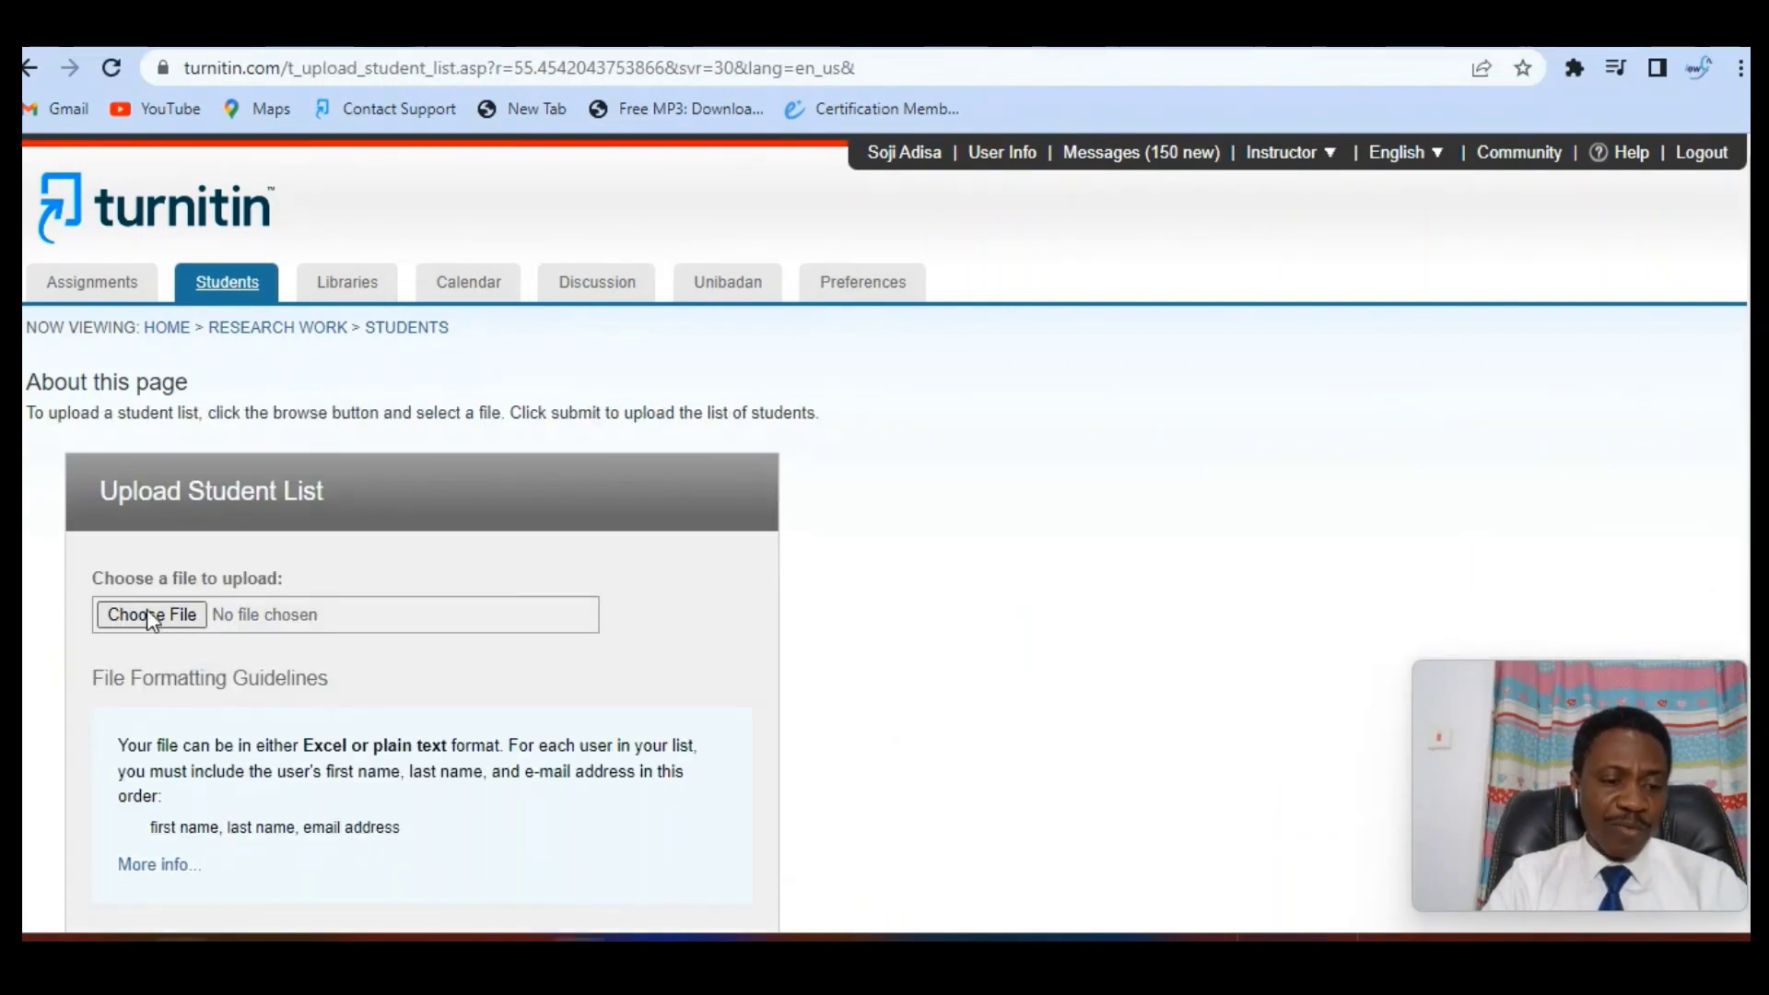
{"action": "left_click", "coordinate": [152, 614]}
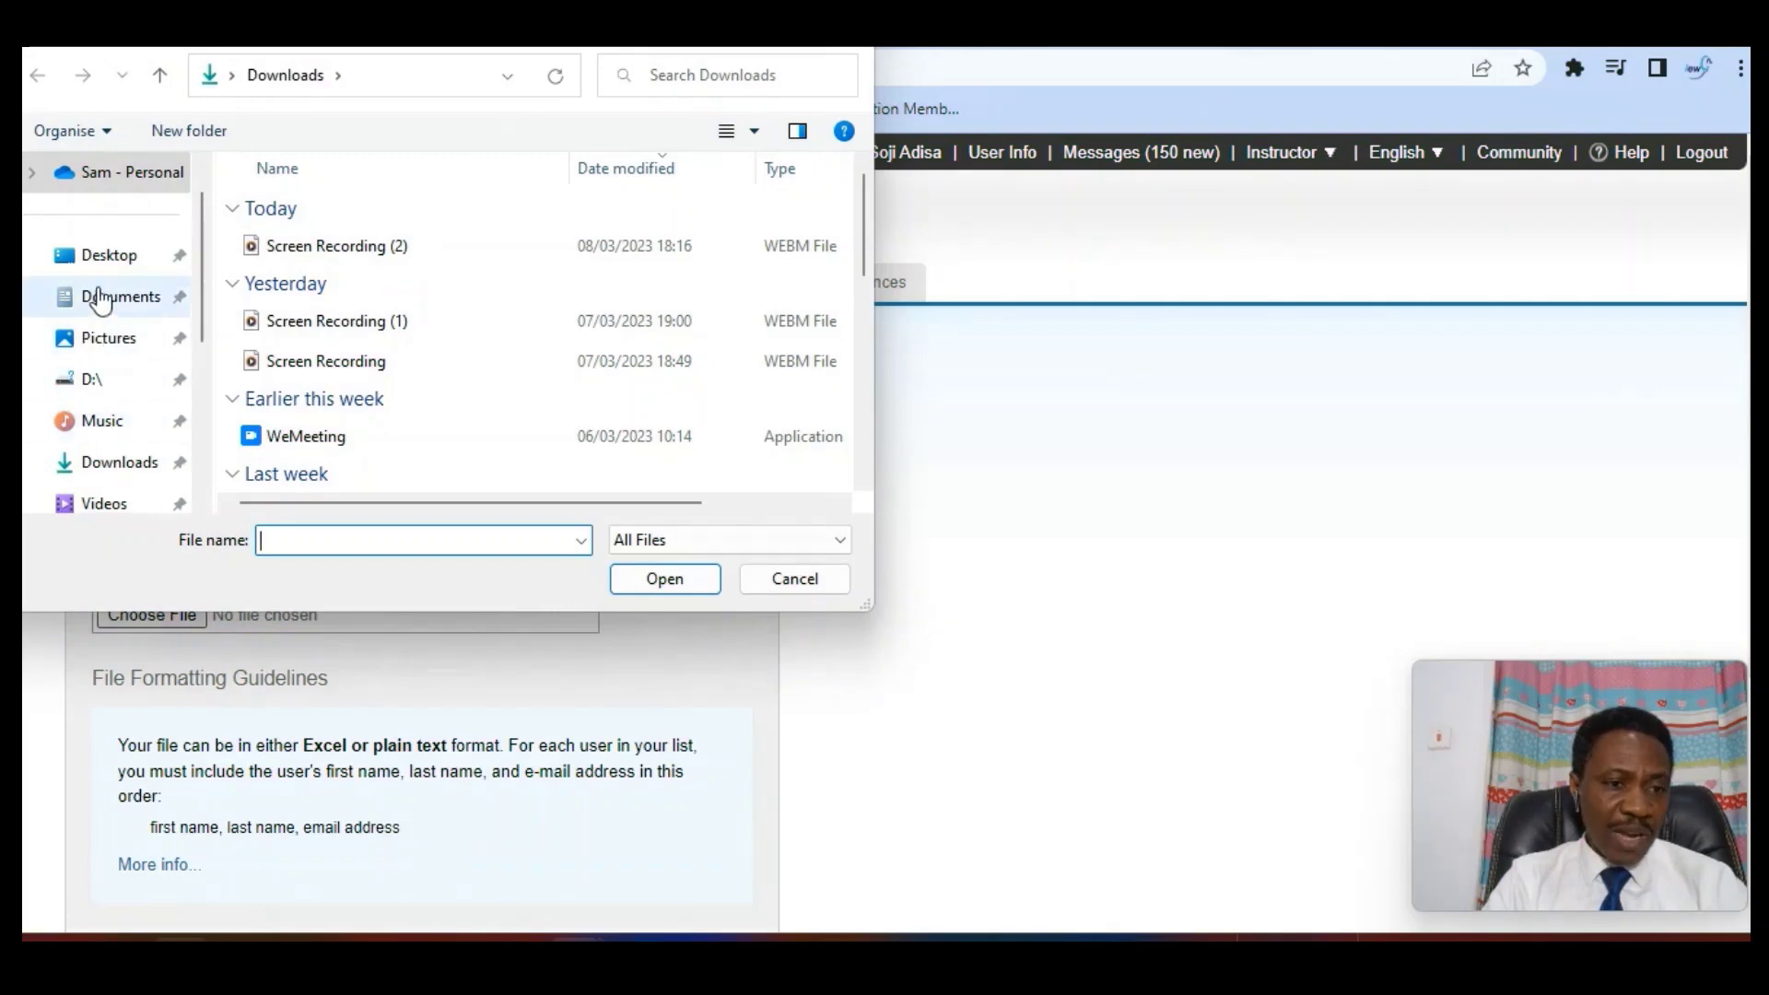
{"action": "left_click", "coordinate": [103, 256]}
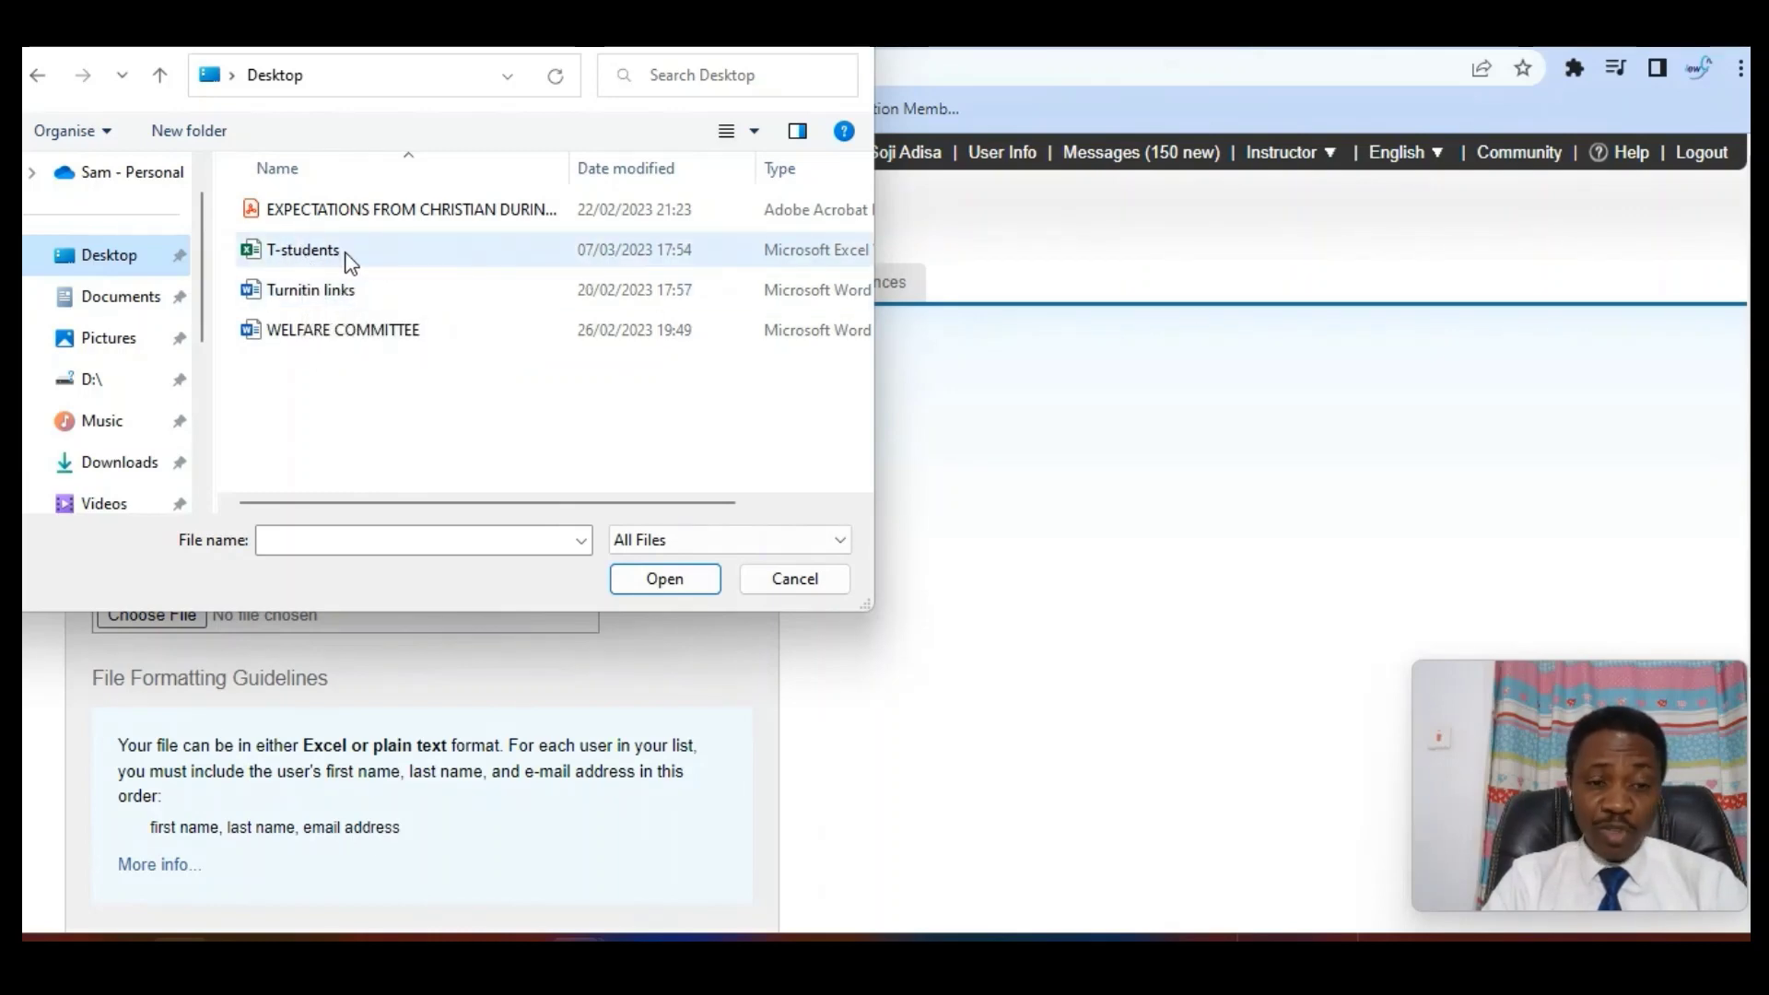
{"action": "left_click", "coordinate": [318, 253]}
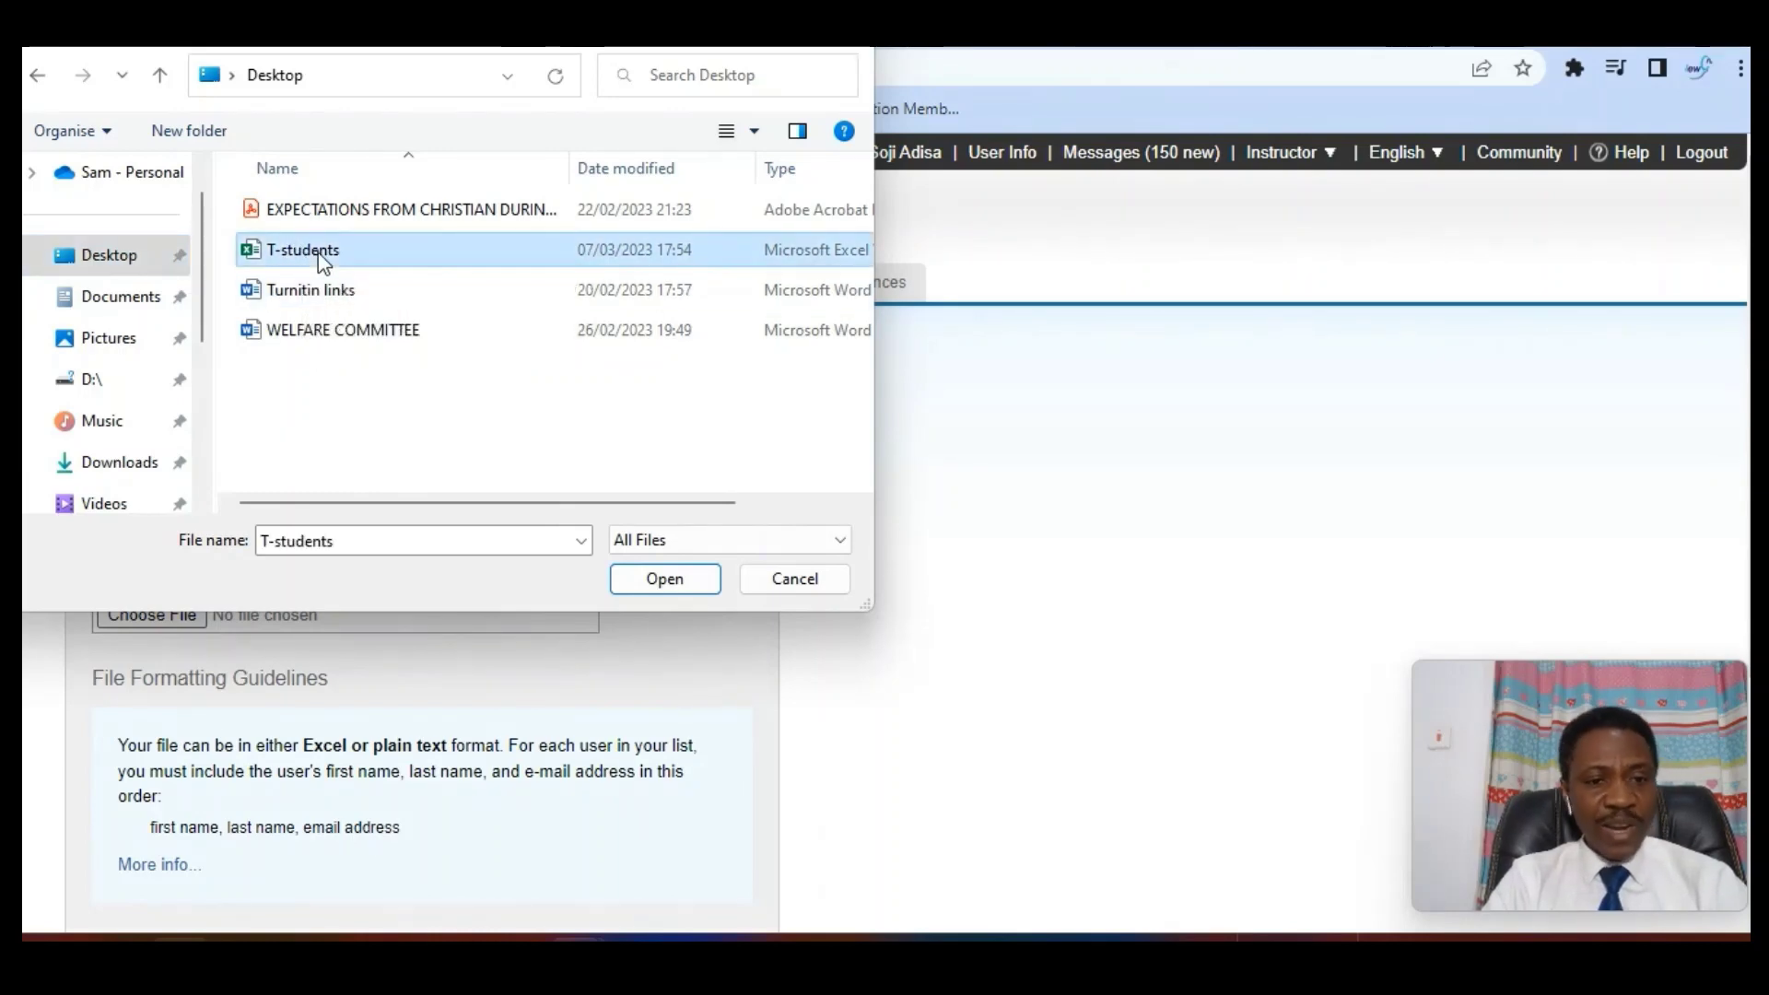
{"action": "left_click", "coordinate": [681, 584]}
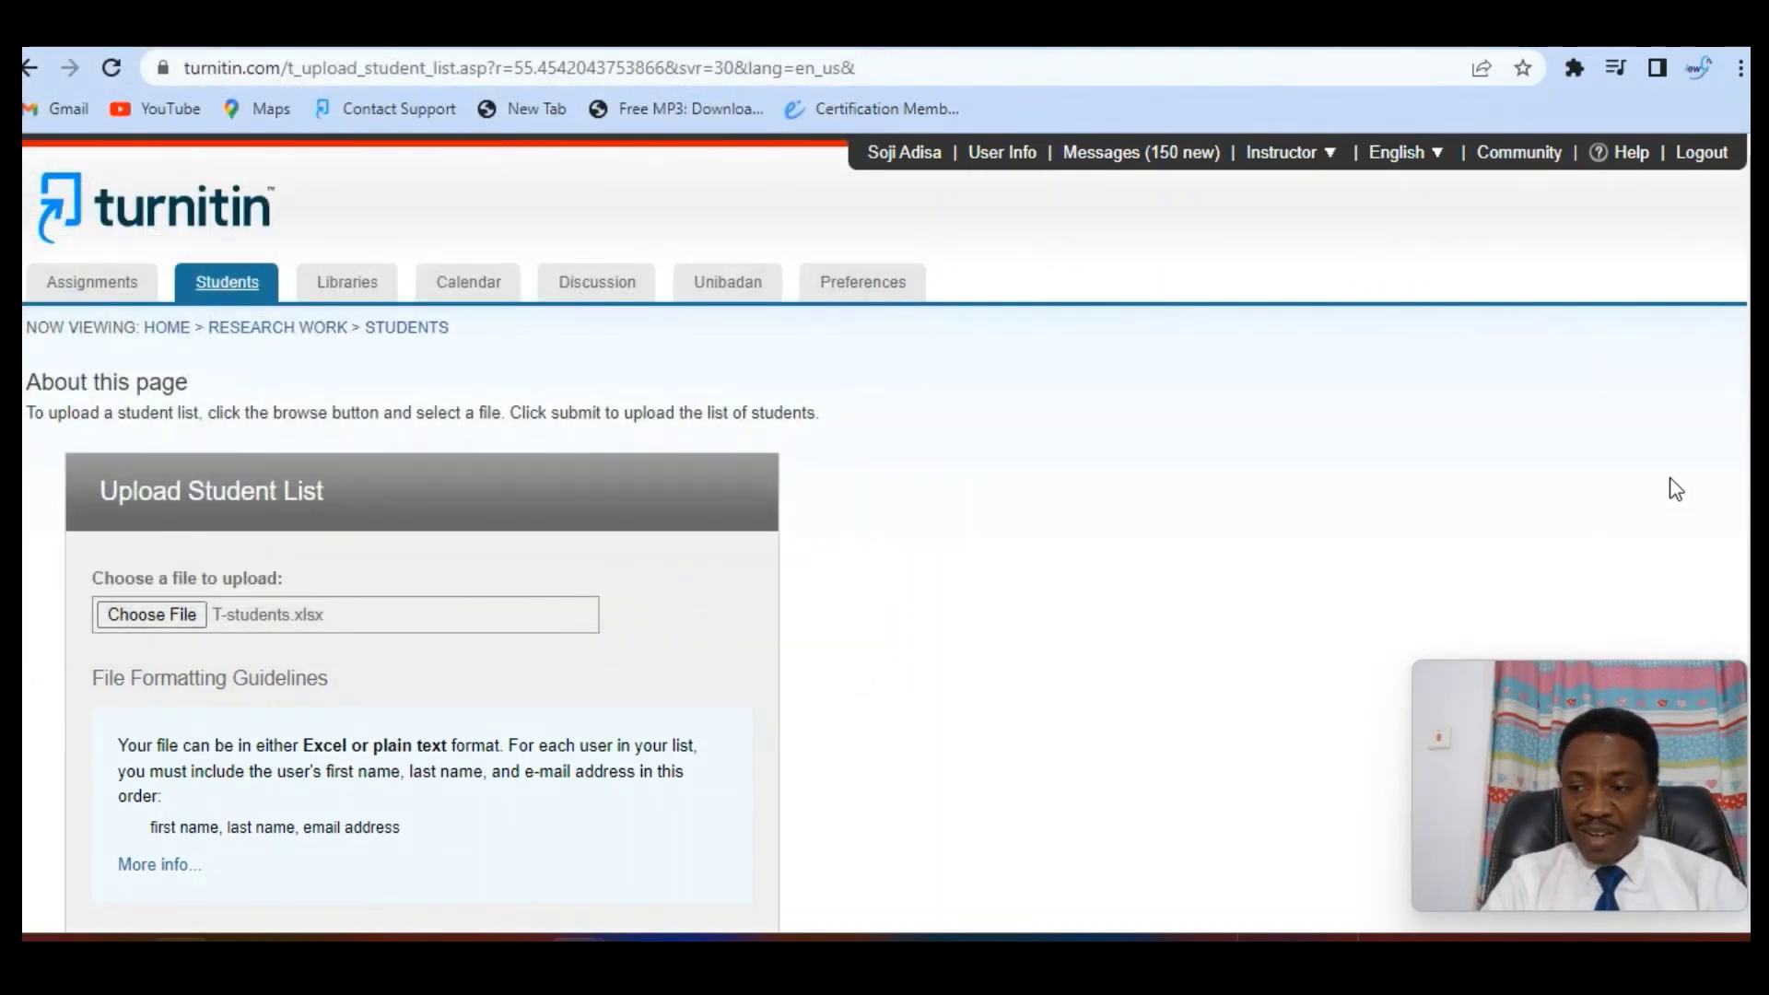
Upload T-students.xlsx and preview its two accepted students
{"action": "scroll", "coordinate": [884, 516], "scroll_direction": "down", "scroll_amount": 3}
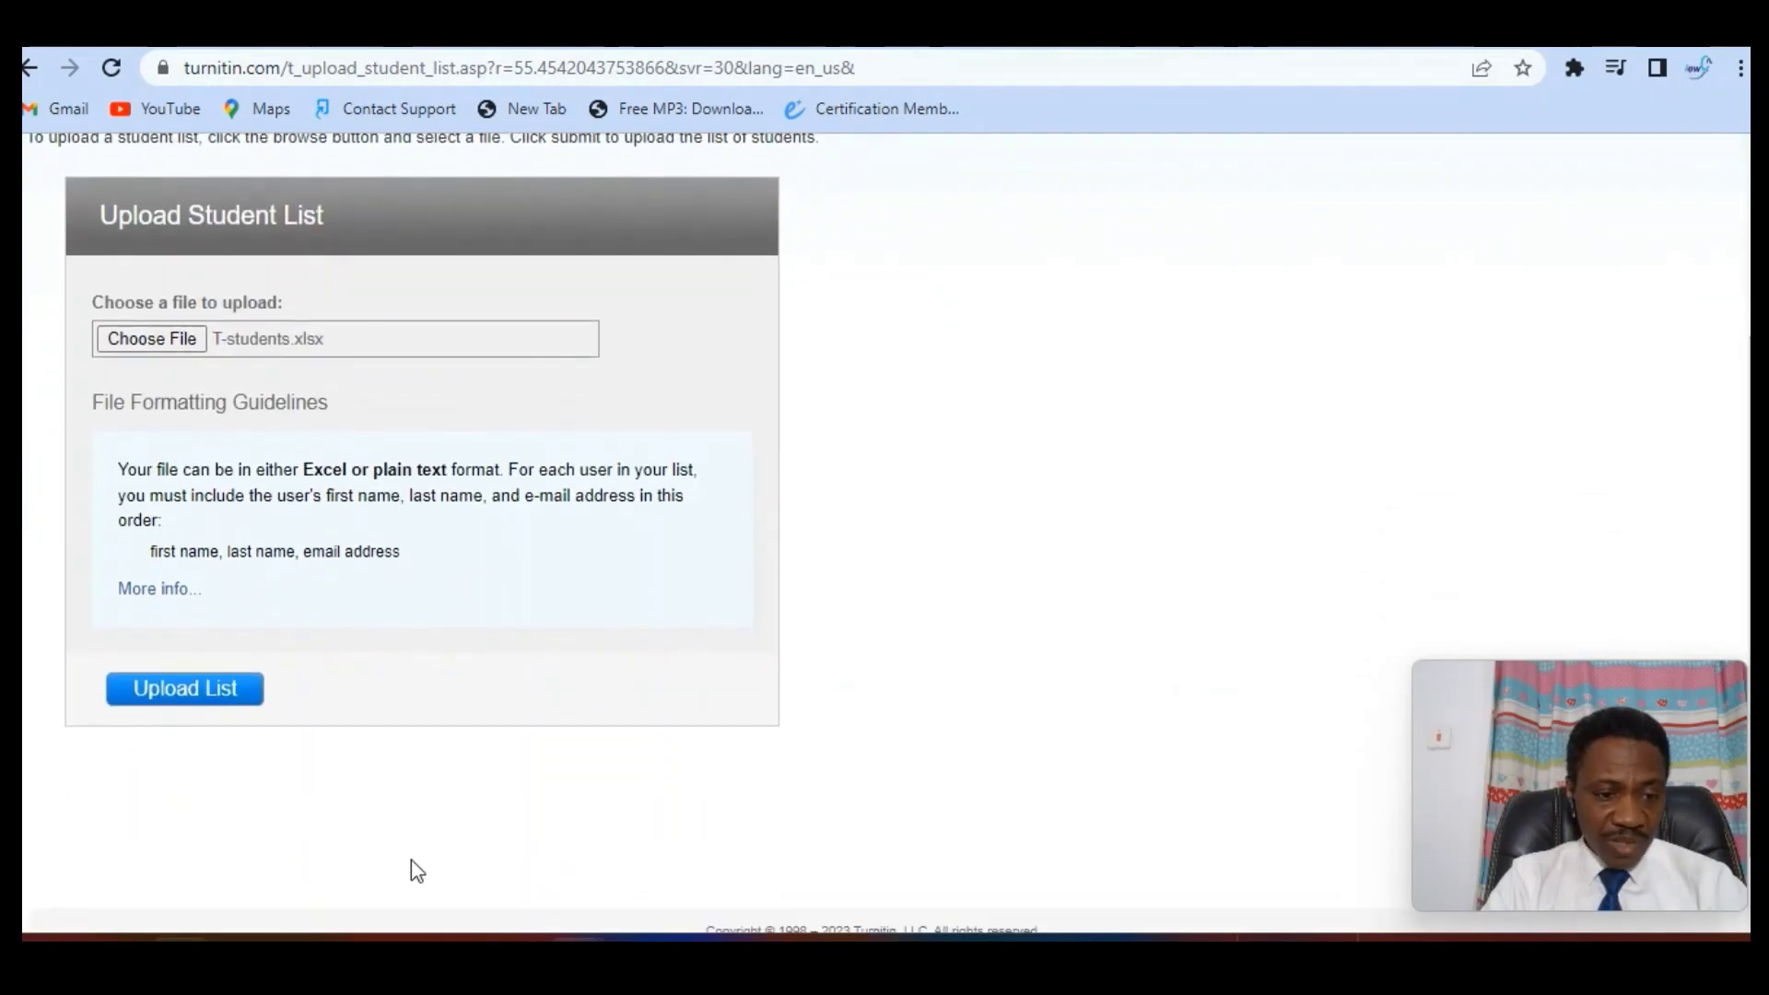
{"action": "left_click", "coordinate": [194, 689]}
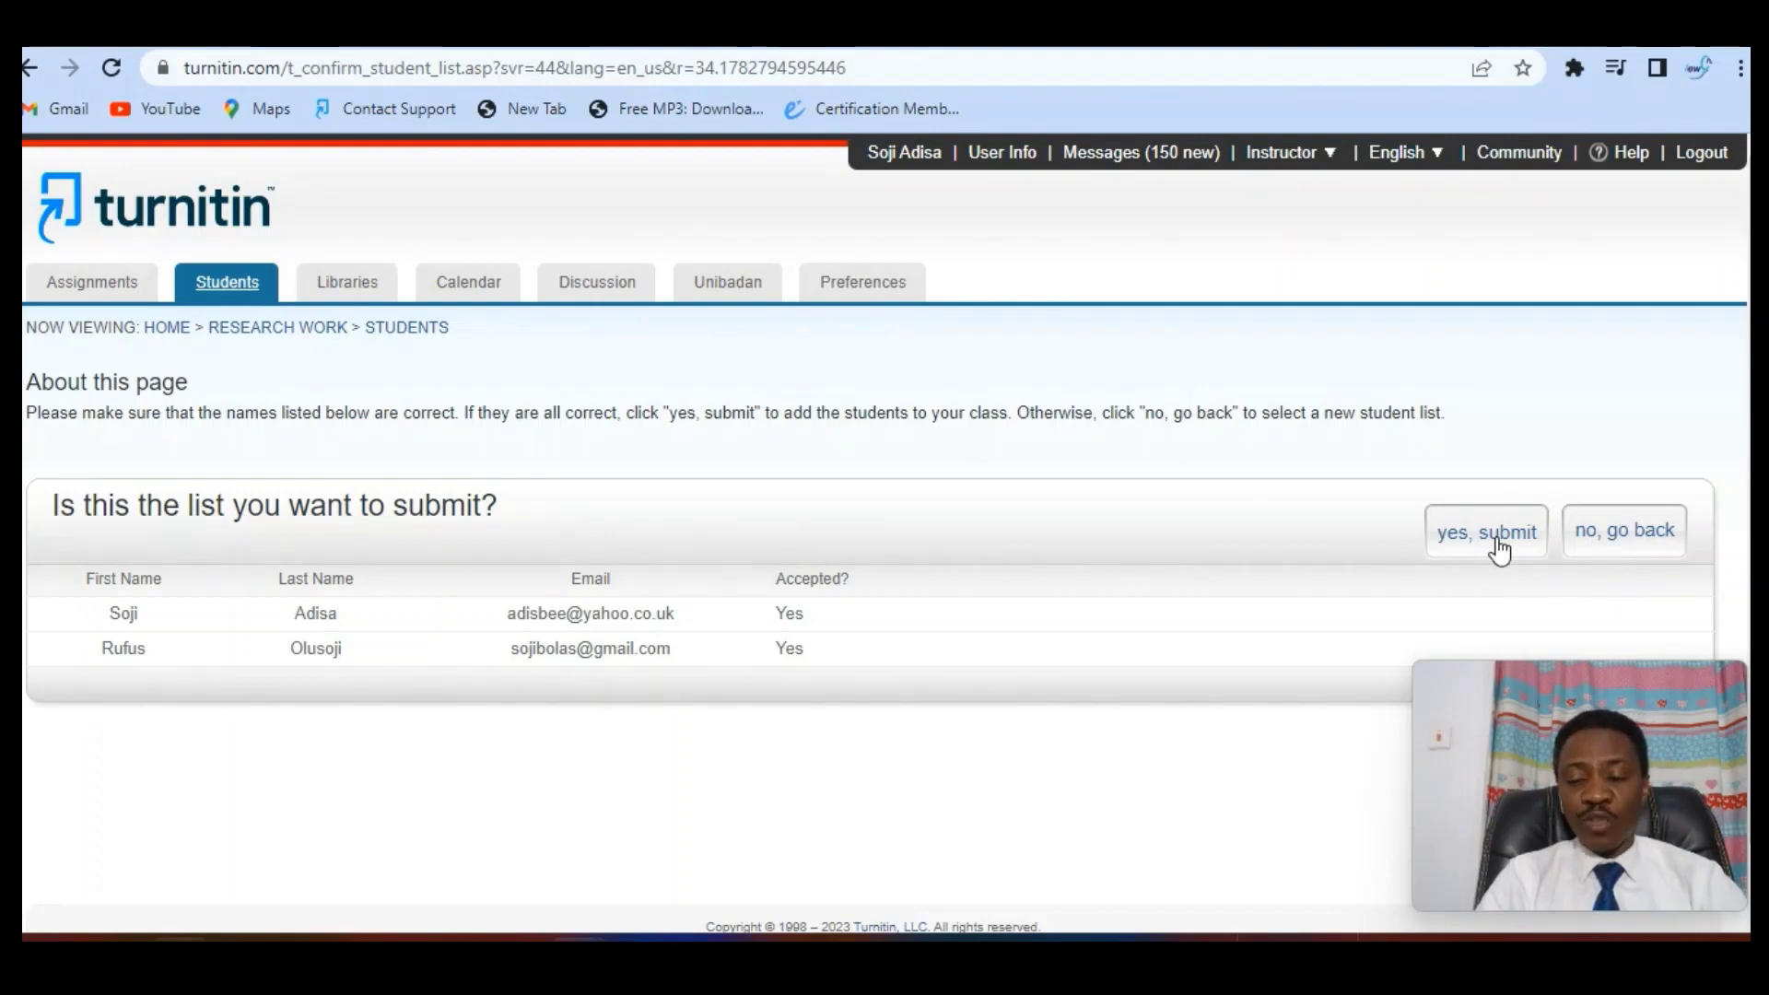
Confirm with 'yes, submit' to enroll both listed students in Research Work
{"action": "left_click", "coordinate": [1499, 550]}
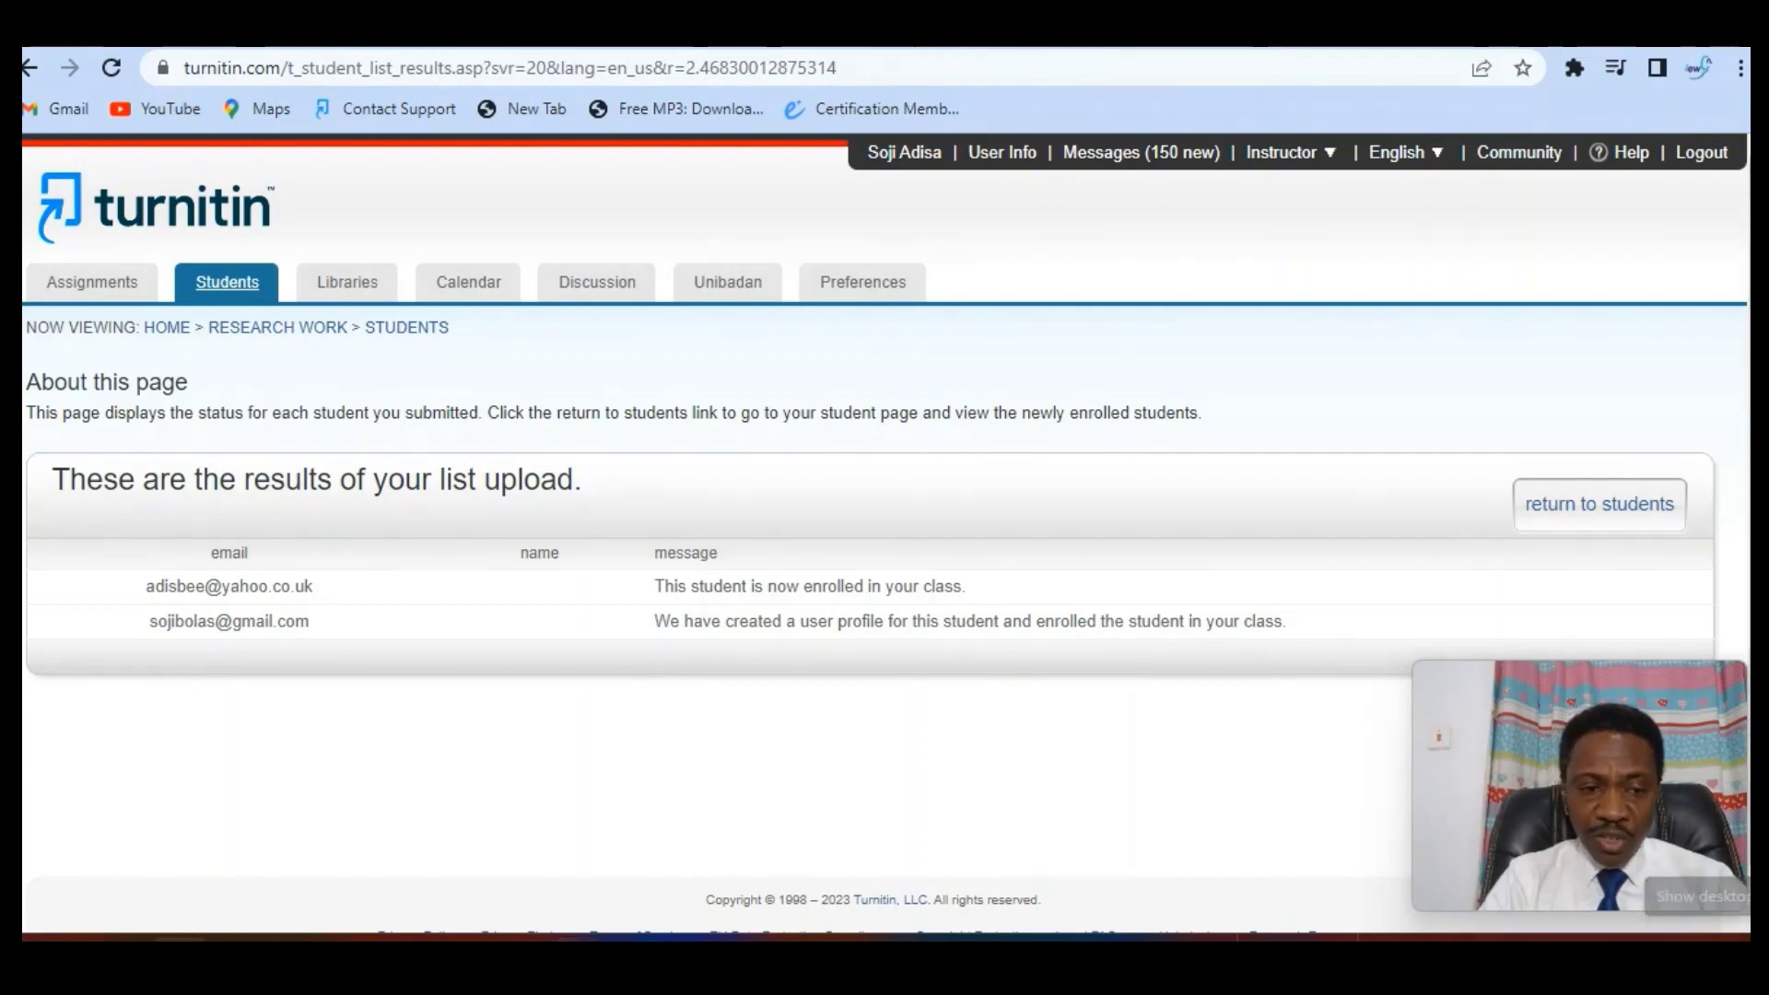
{"action": "key", "text": "alt+Tab"}
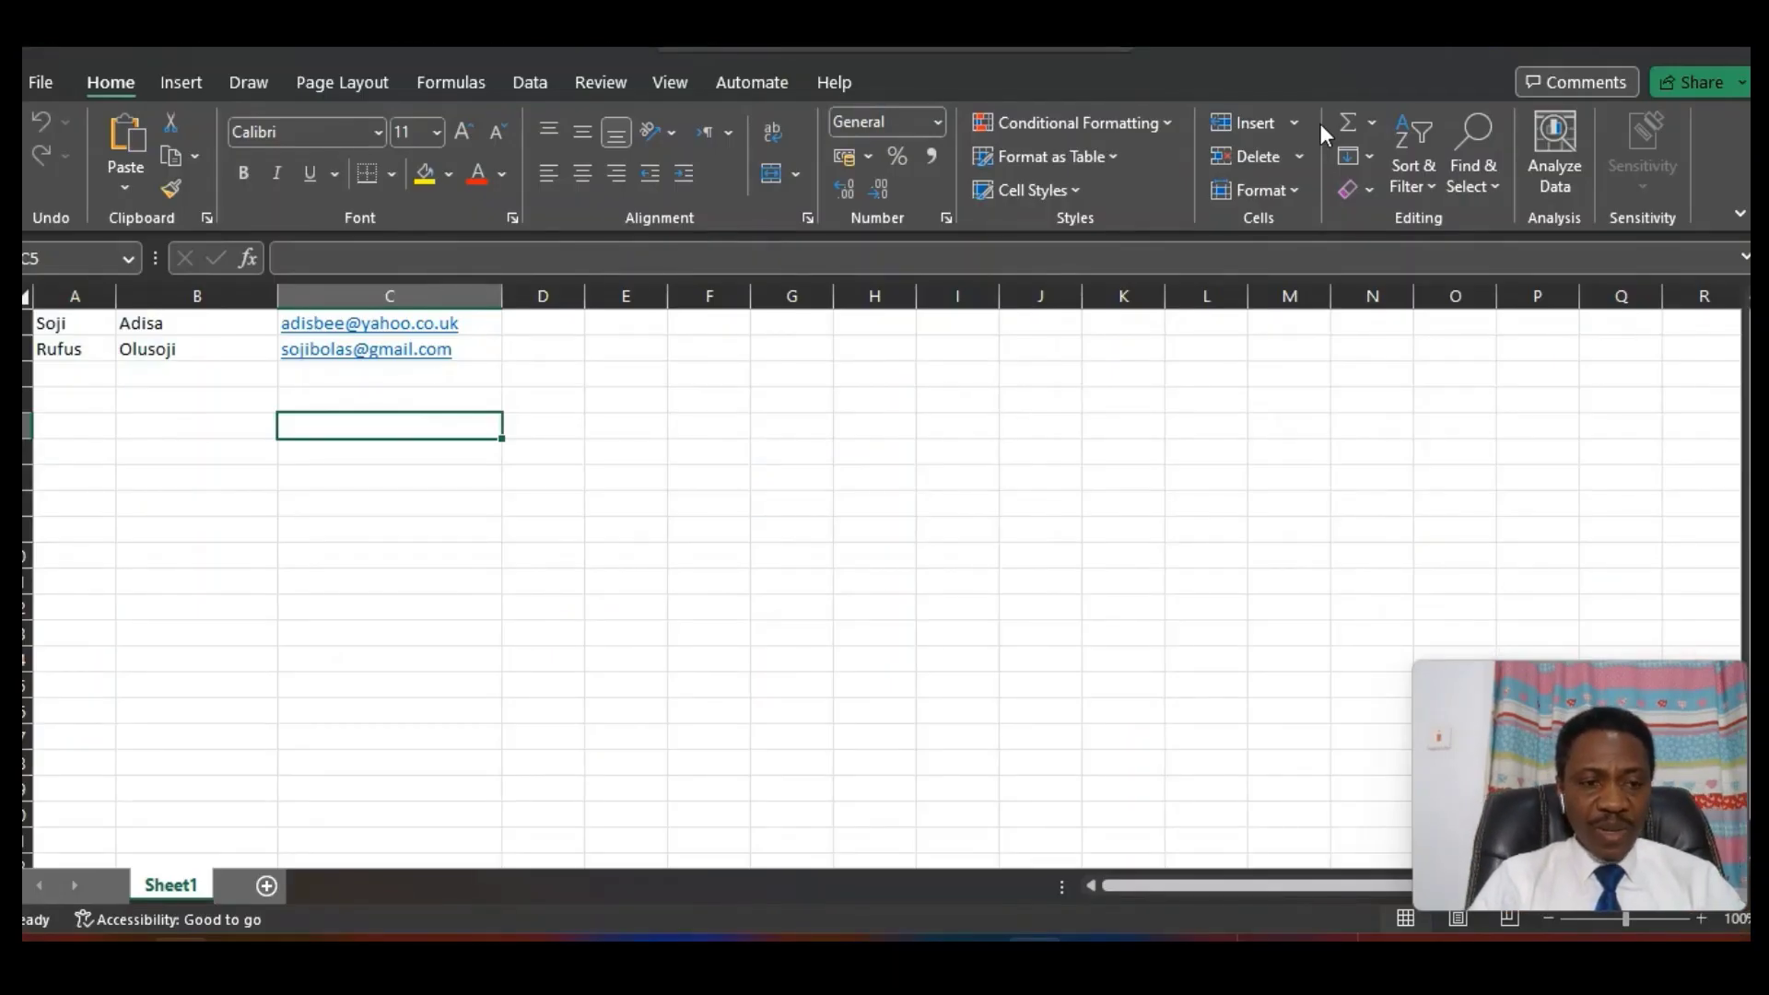